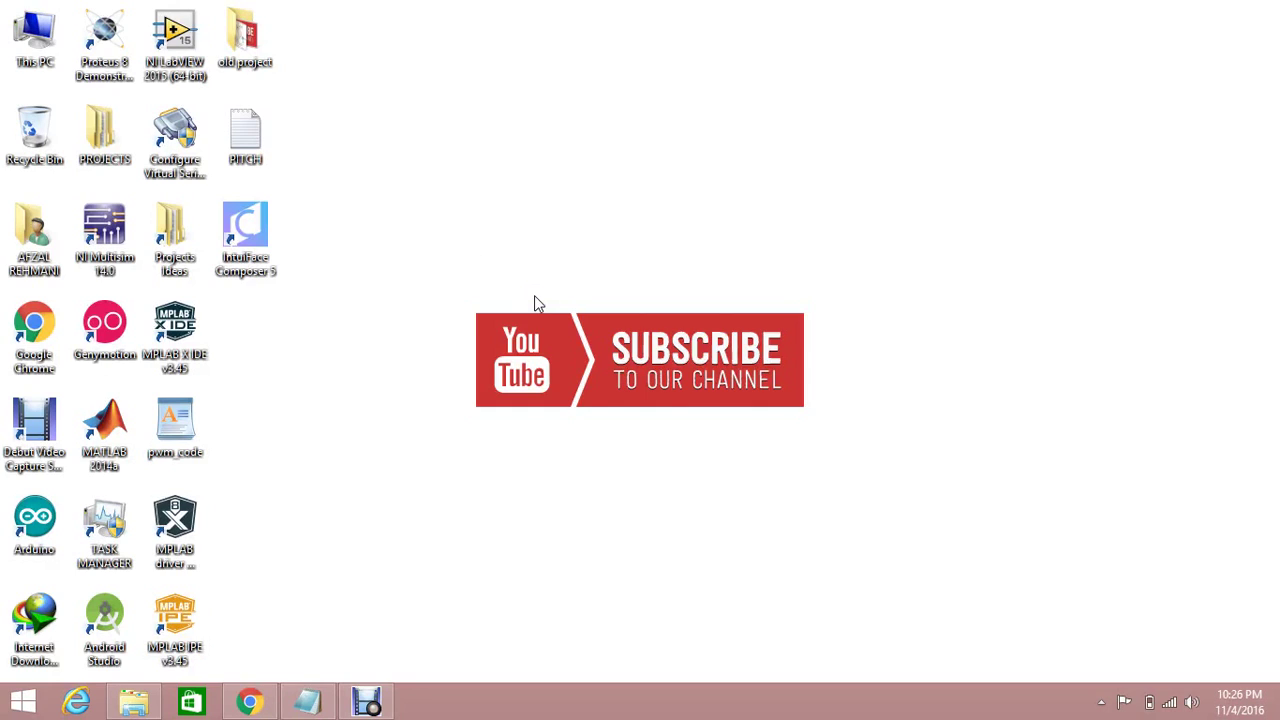
Launch Proteus 8 and pick the RES resistor and SWITCH parts from the library
double_click(100, 40)
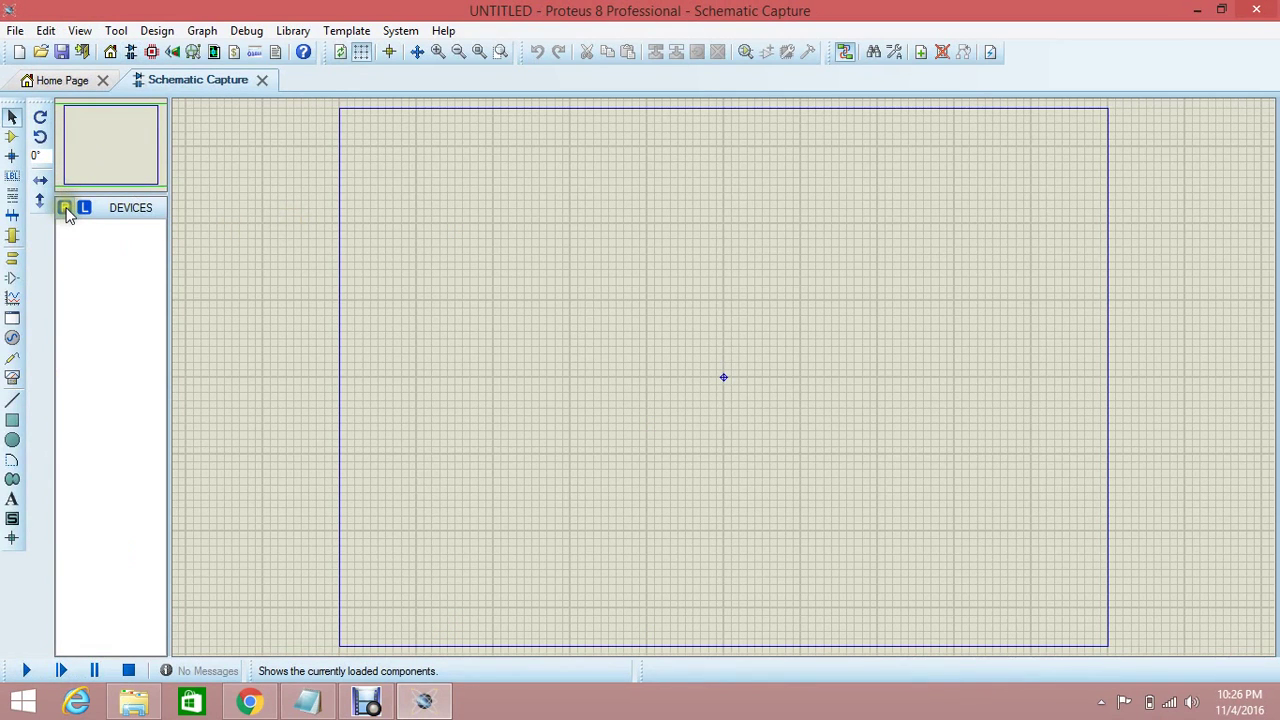
click(65, 209)
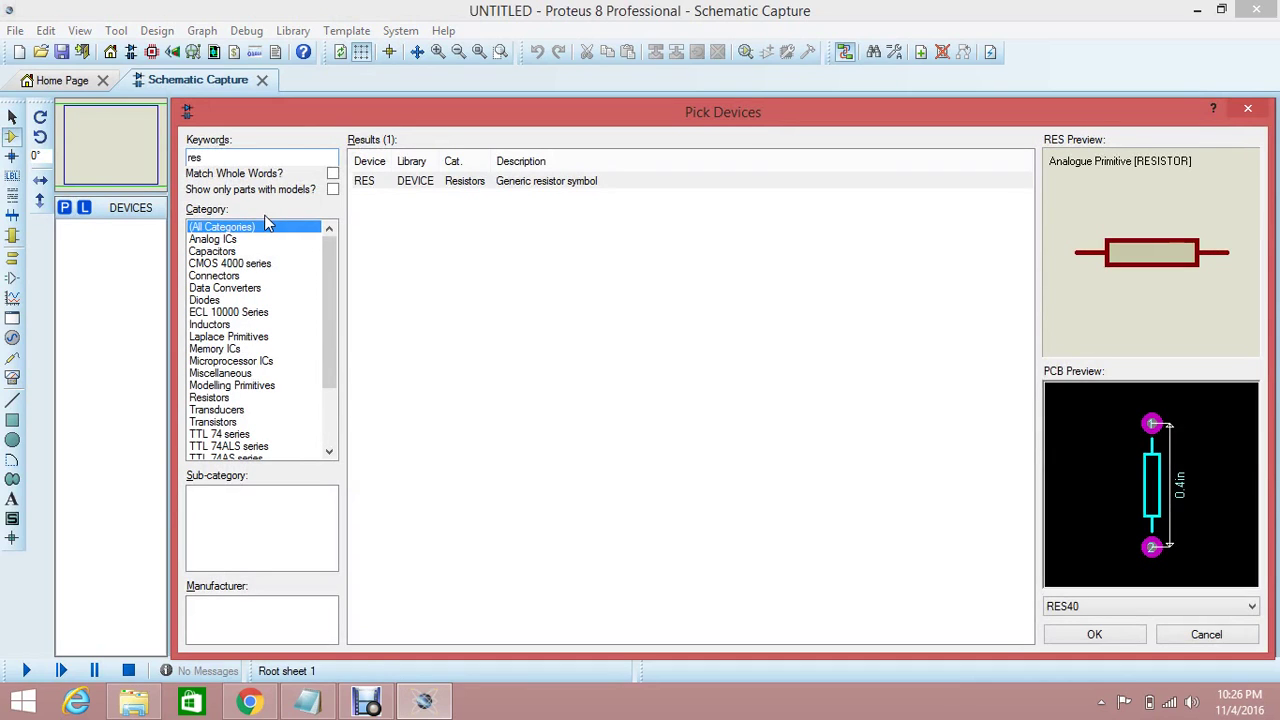
double_click(371, 180)
click(250, 157)
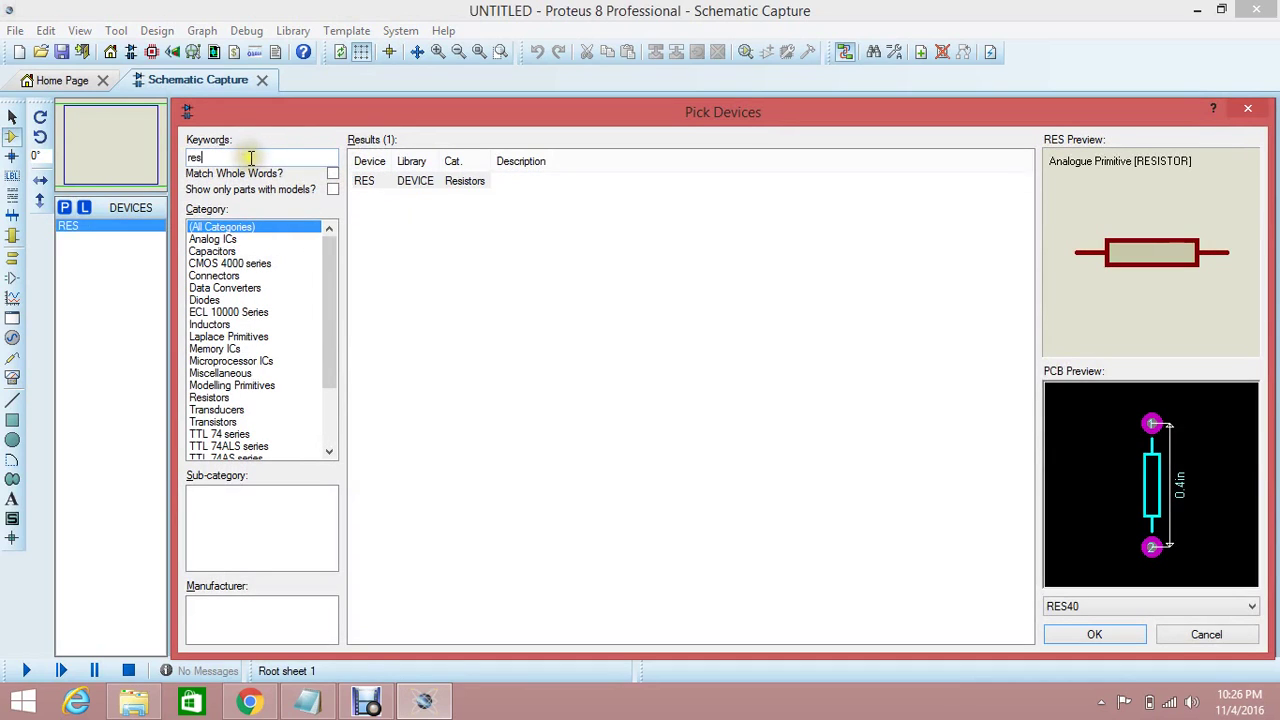
double_click(250, 157)
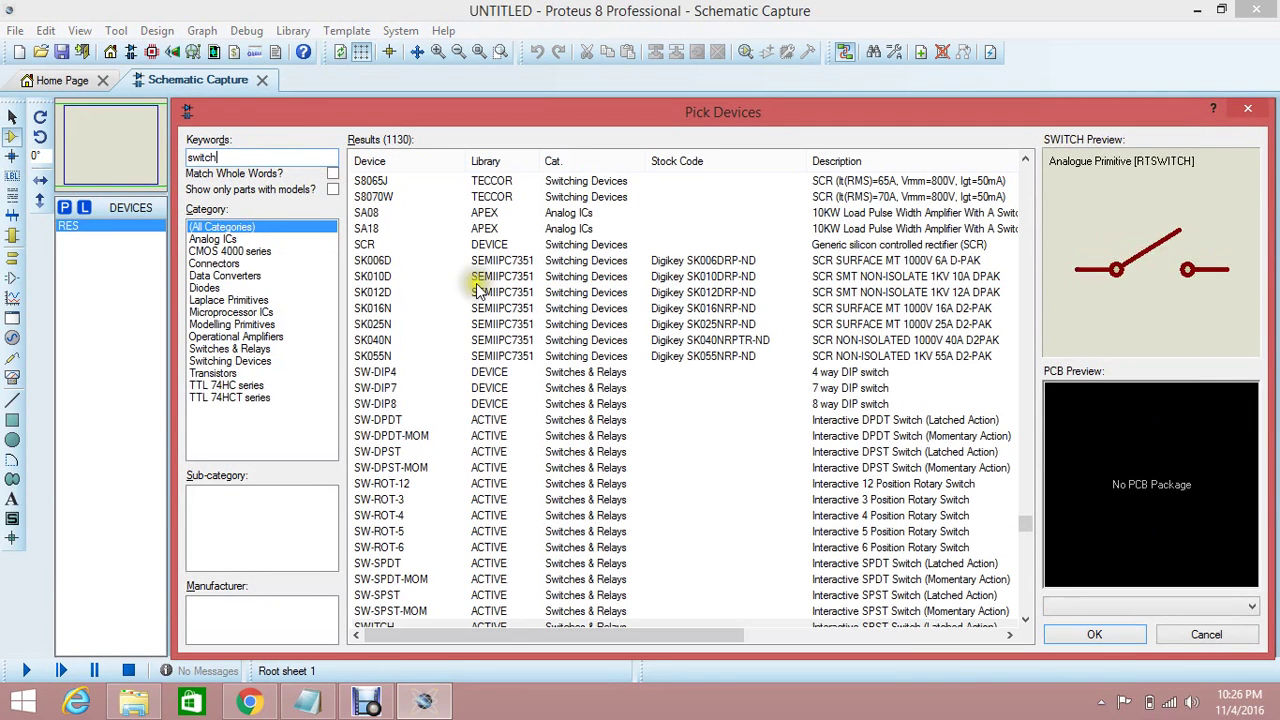
double_click(710, 625)
Keep the picked parts and place two POWER terminals side by side near the top of the sheet
click(1062, 635)
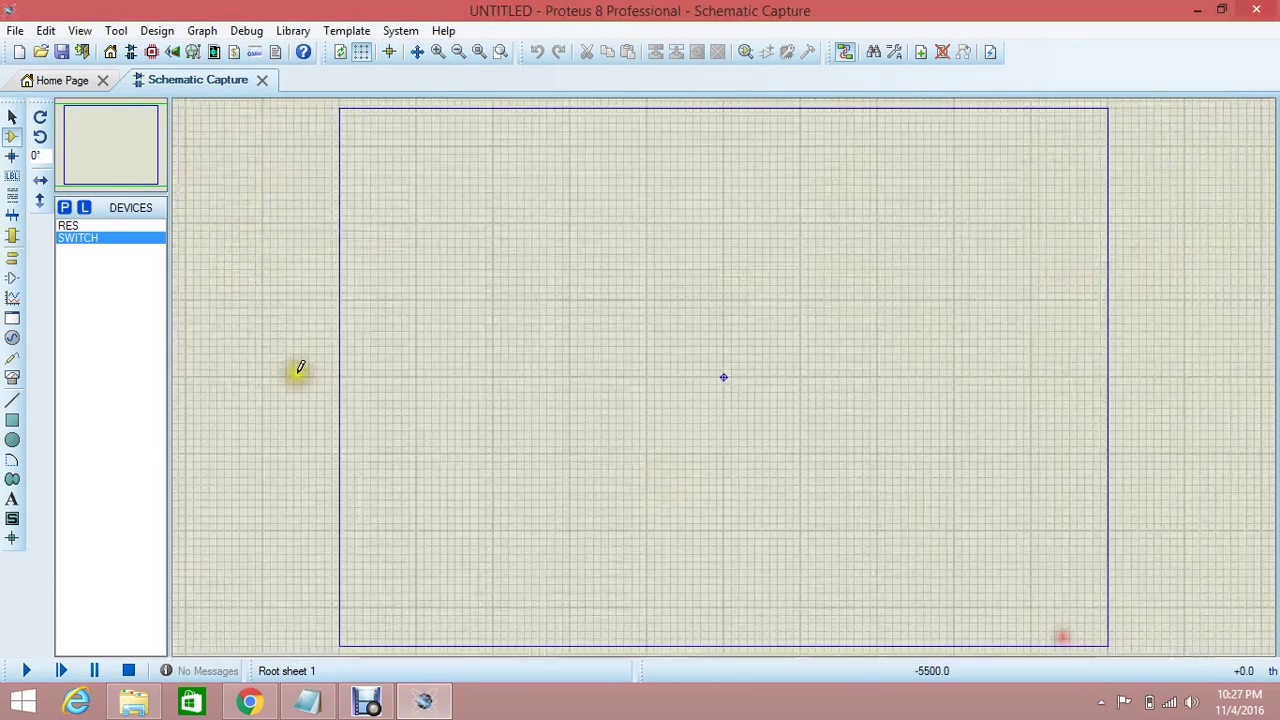
click(12, 257)
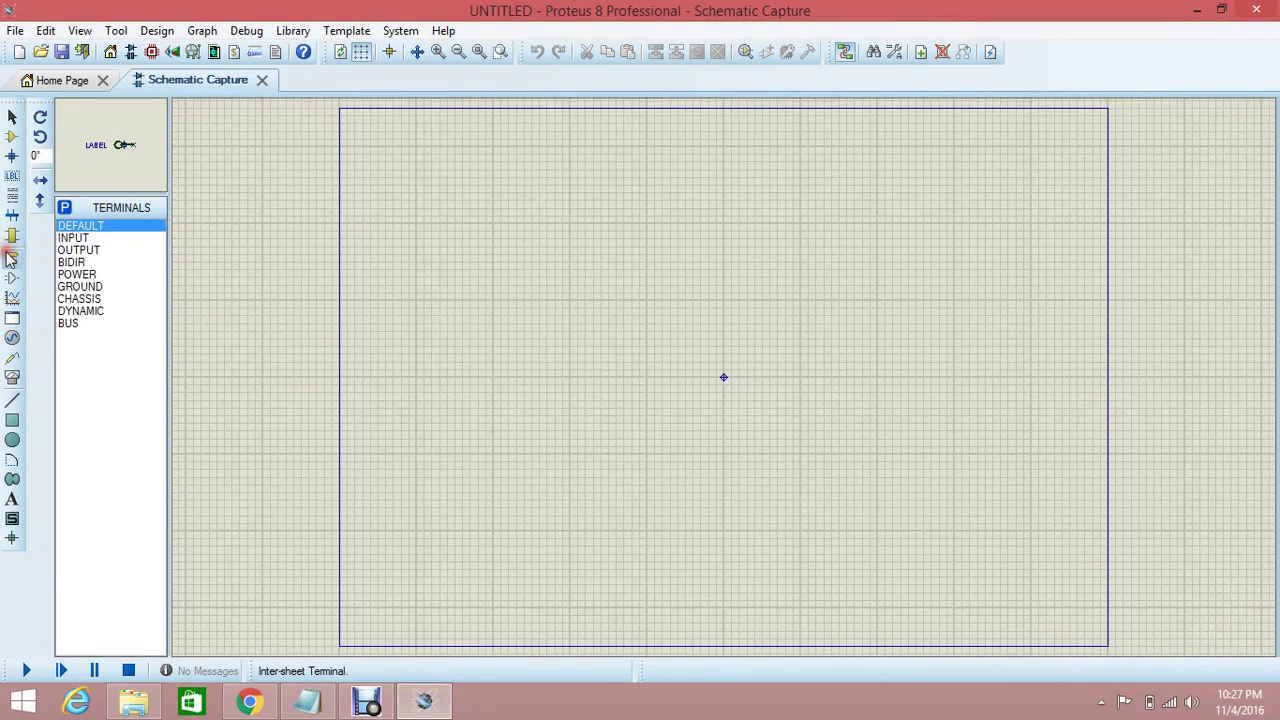
click(80, 275)
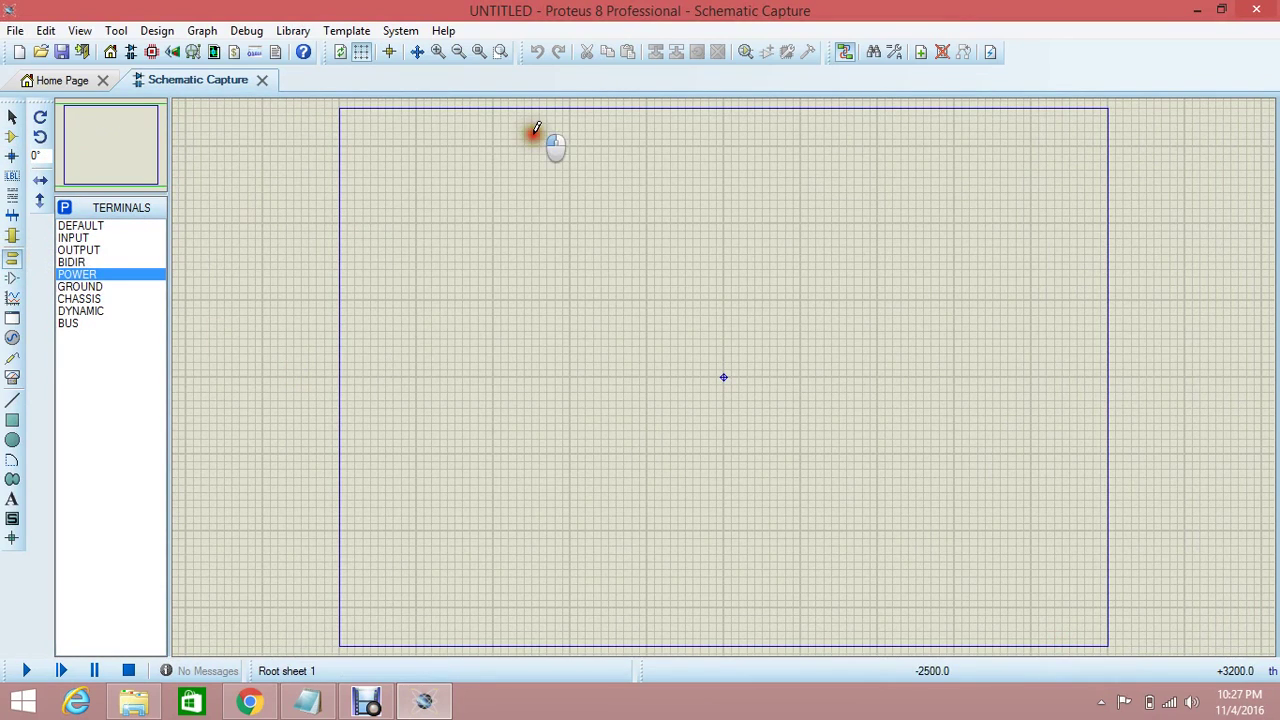
click(608, 250)
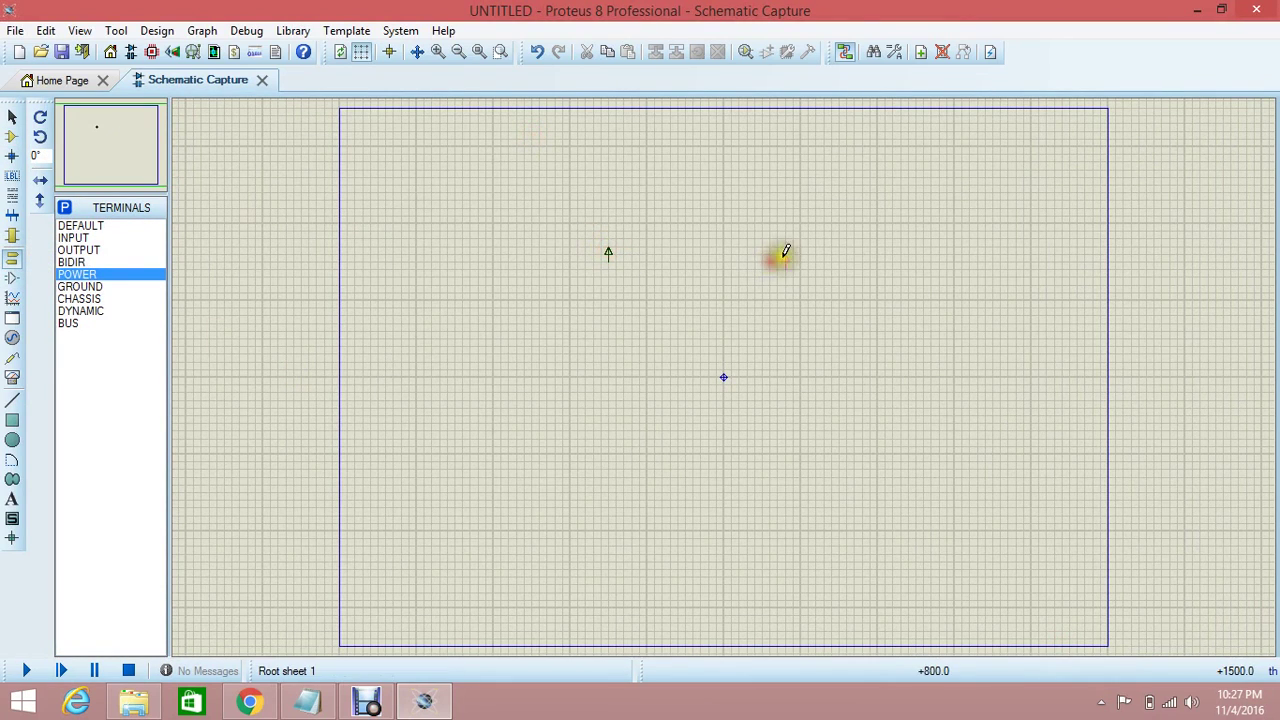
click(787, 250)
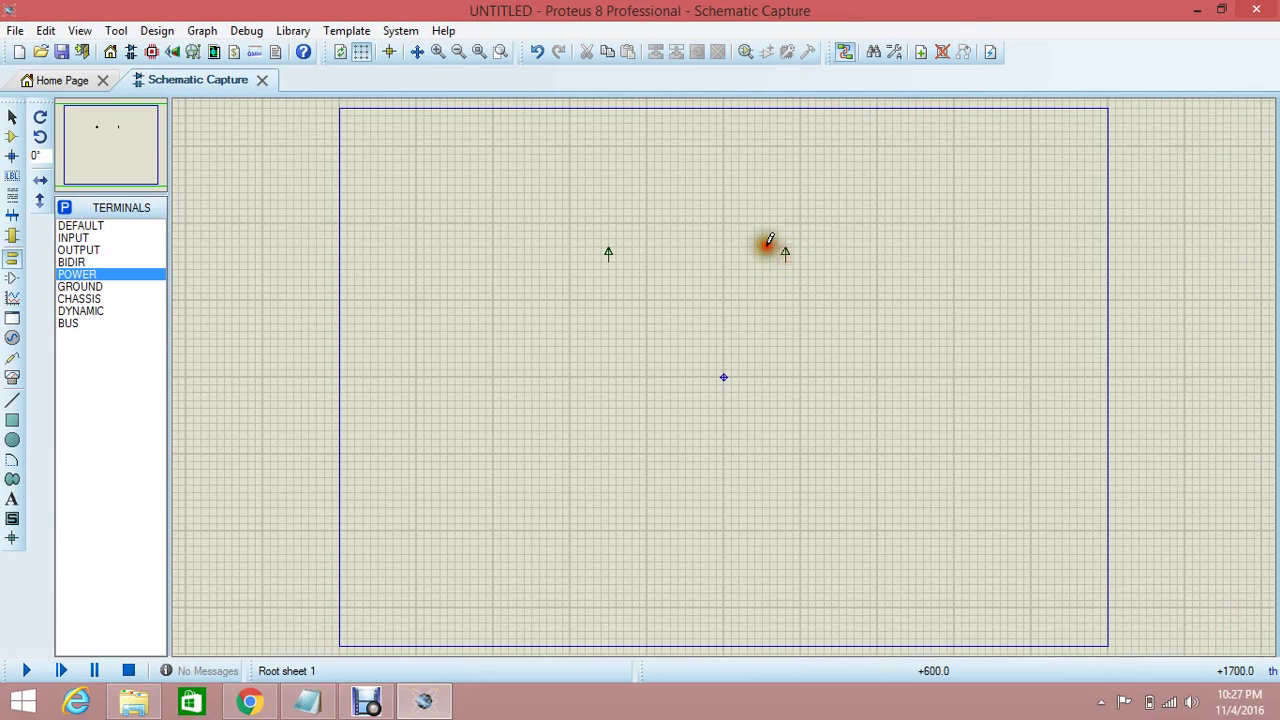
Zoom in to frame both power terminals and return to Component Mode
click(437, 52)
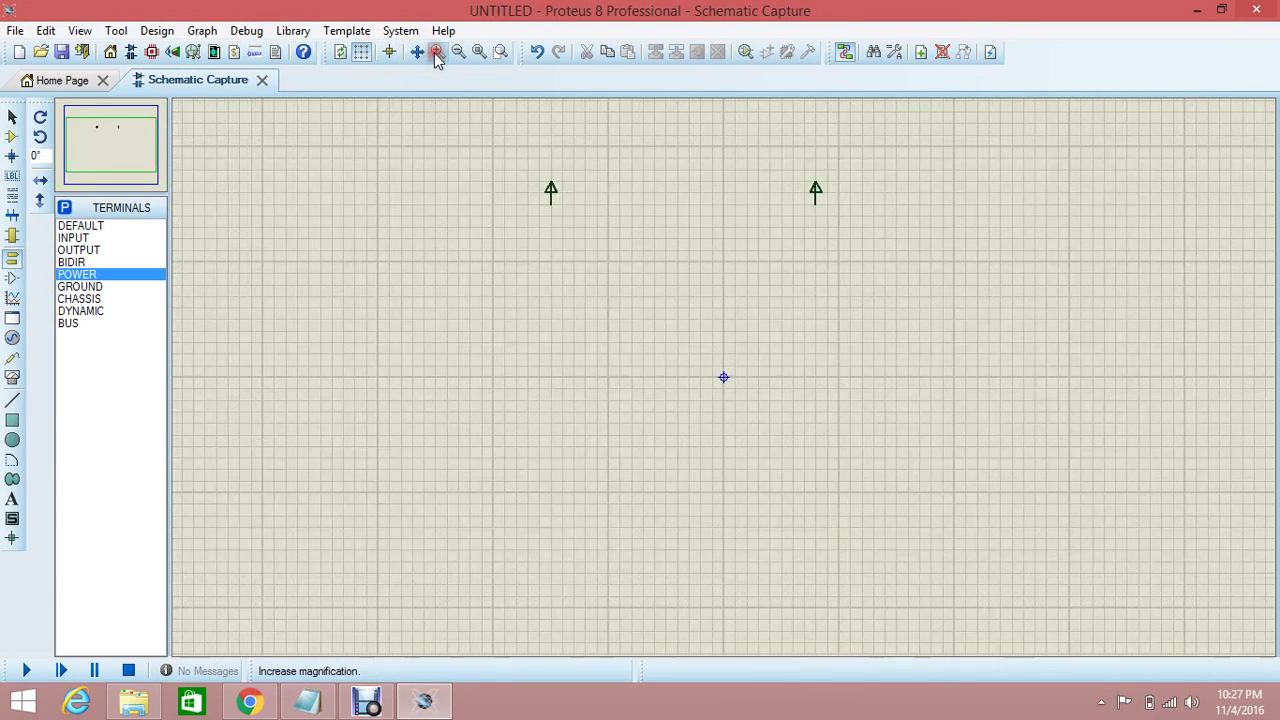
click(437, 52)
click(116, 137)
drag(116, 136, 108, 134)
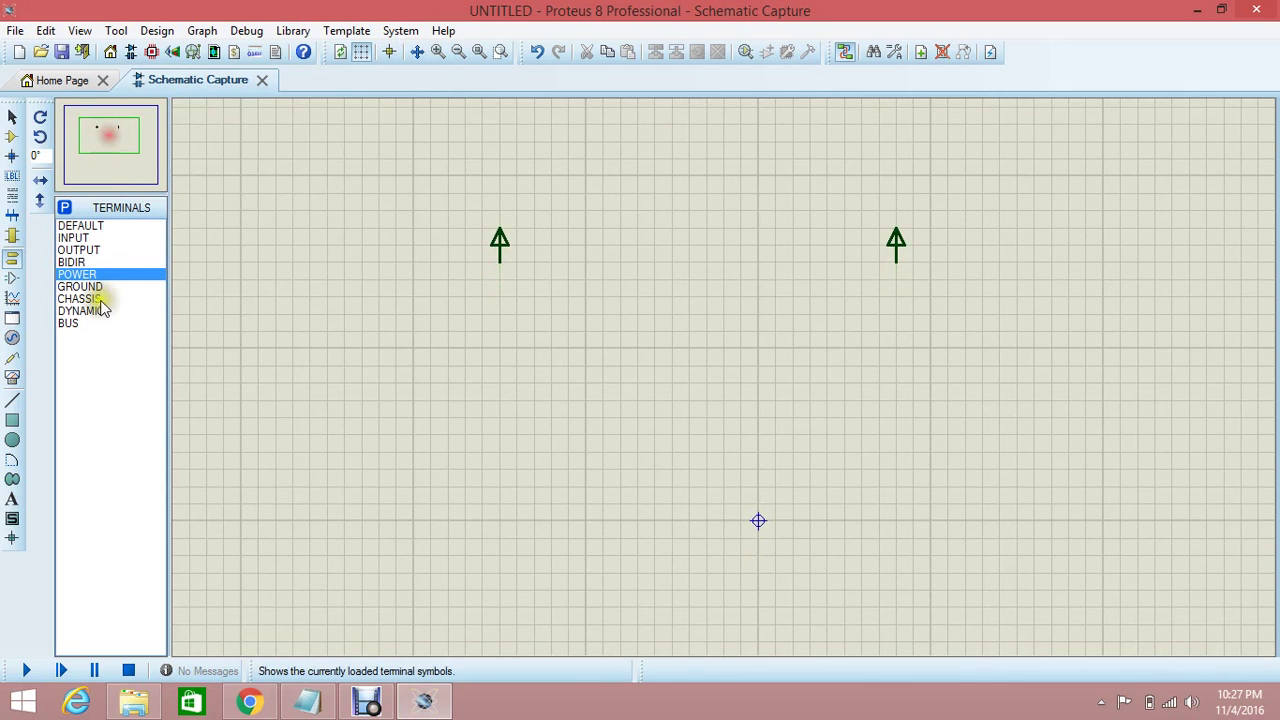
click(66, 207)
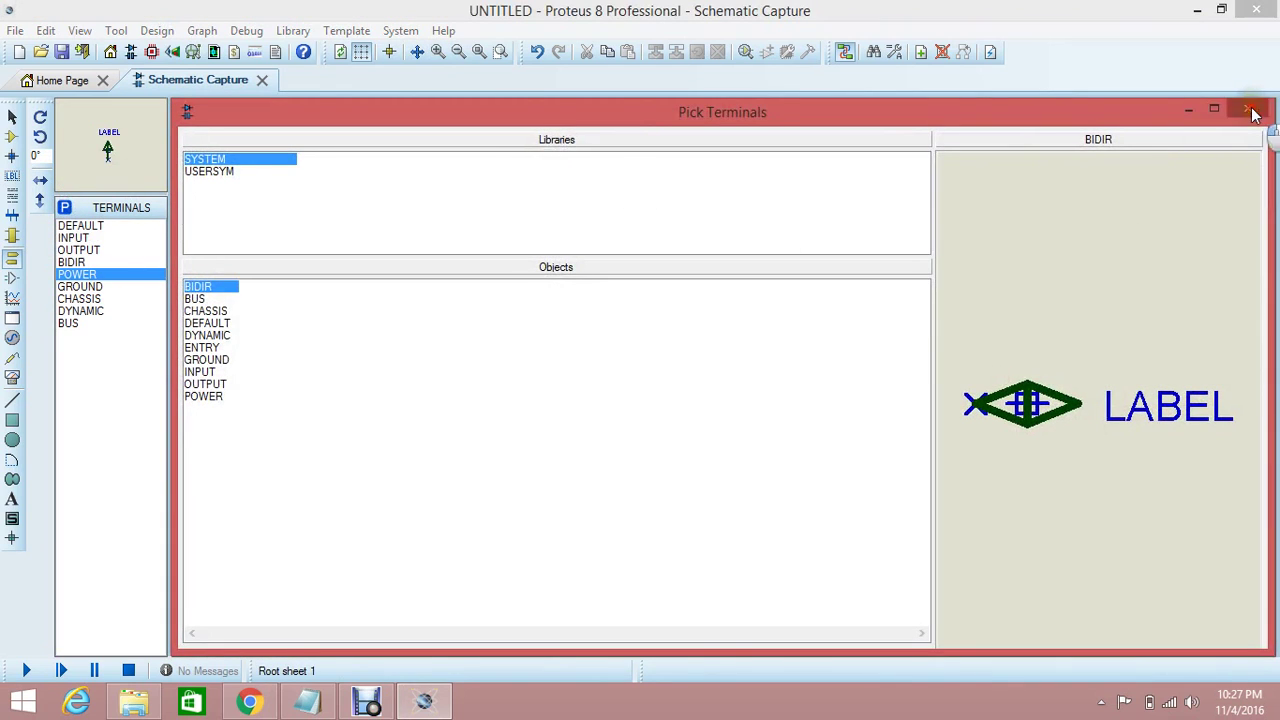
click(1255, 112)
click(12, 136)
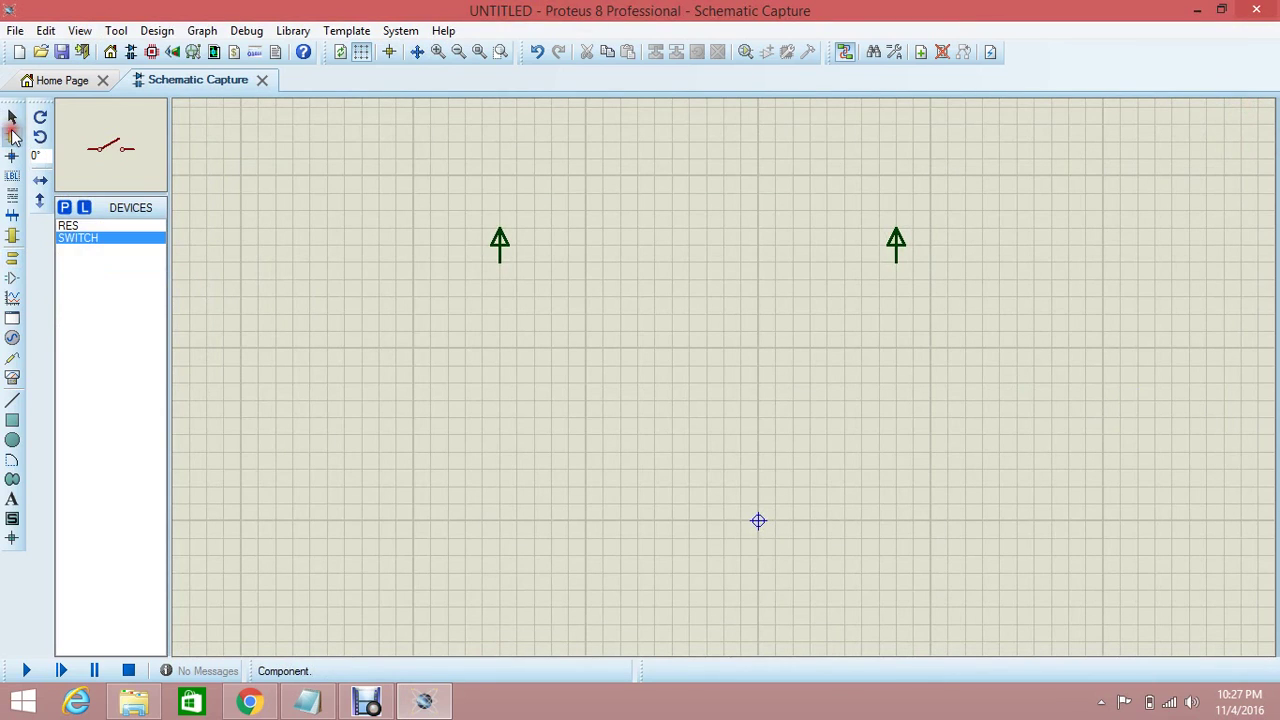
Place 10k resistor R1 vertically under the left POWER terminal and wire its top to it
click(75, 227)
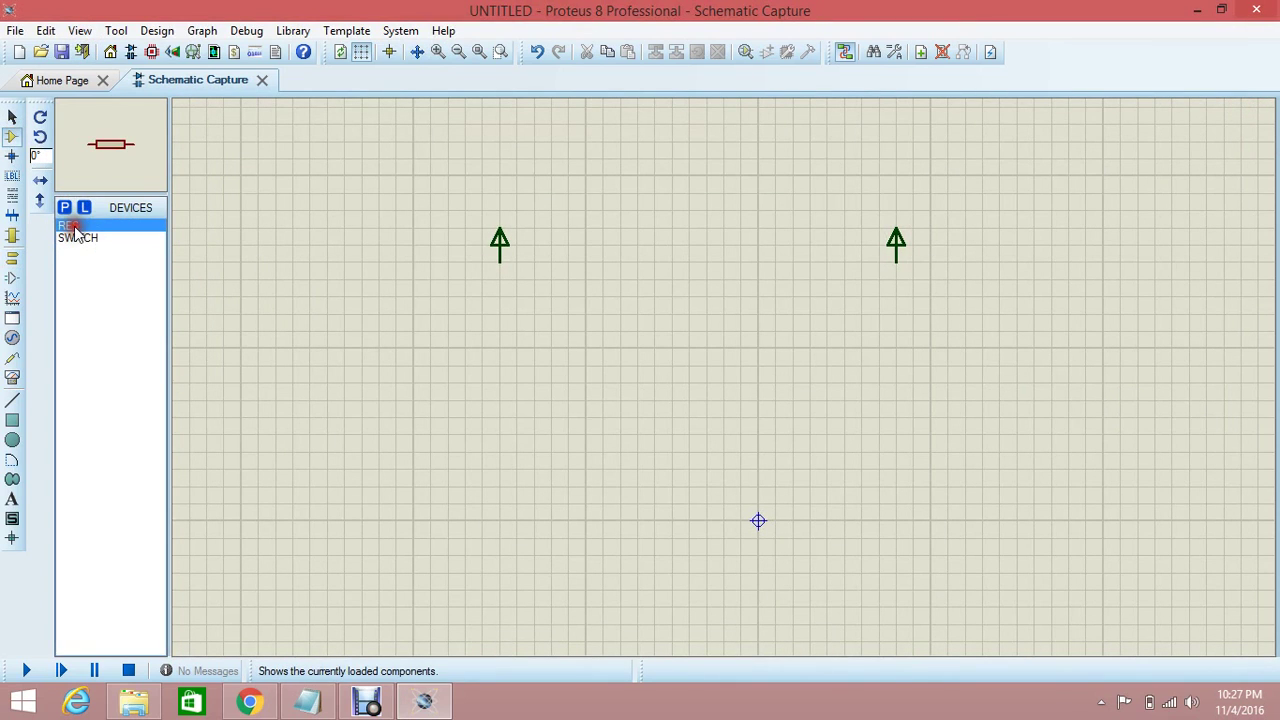
click(493, 312)
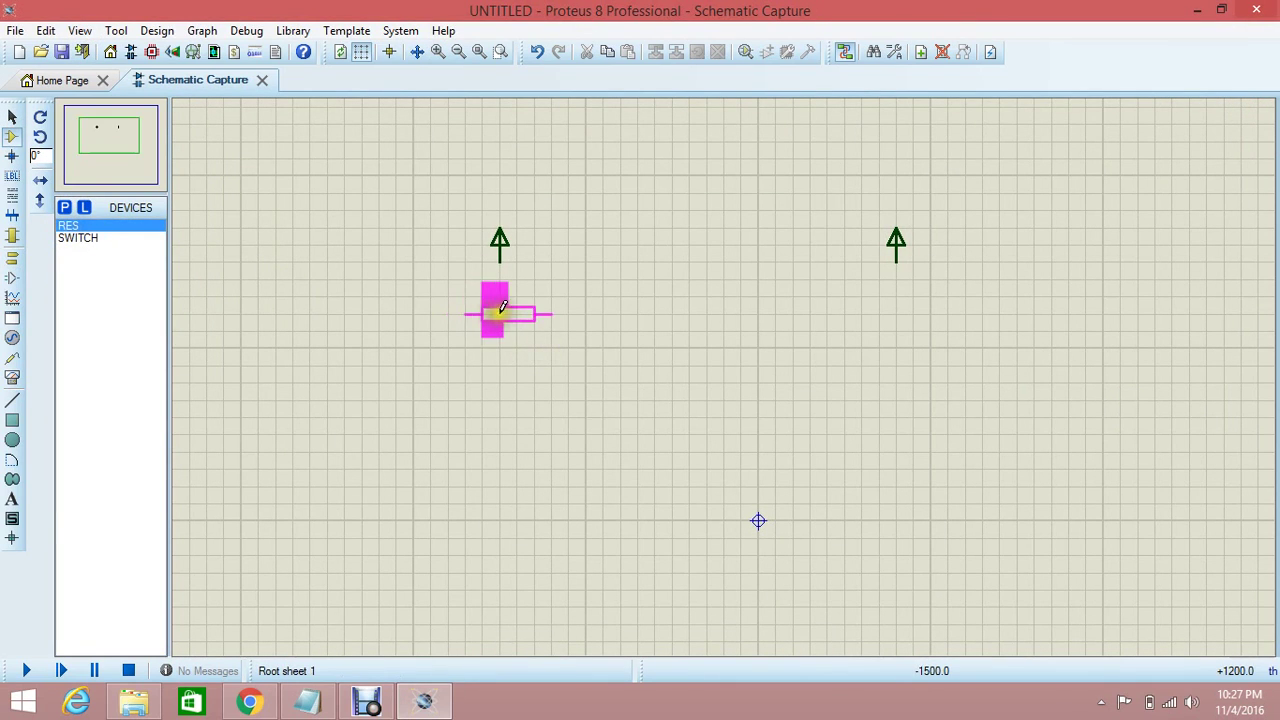
click(507, 314)
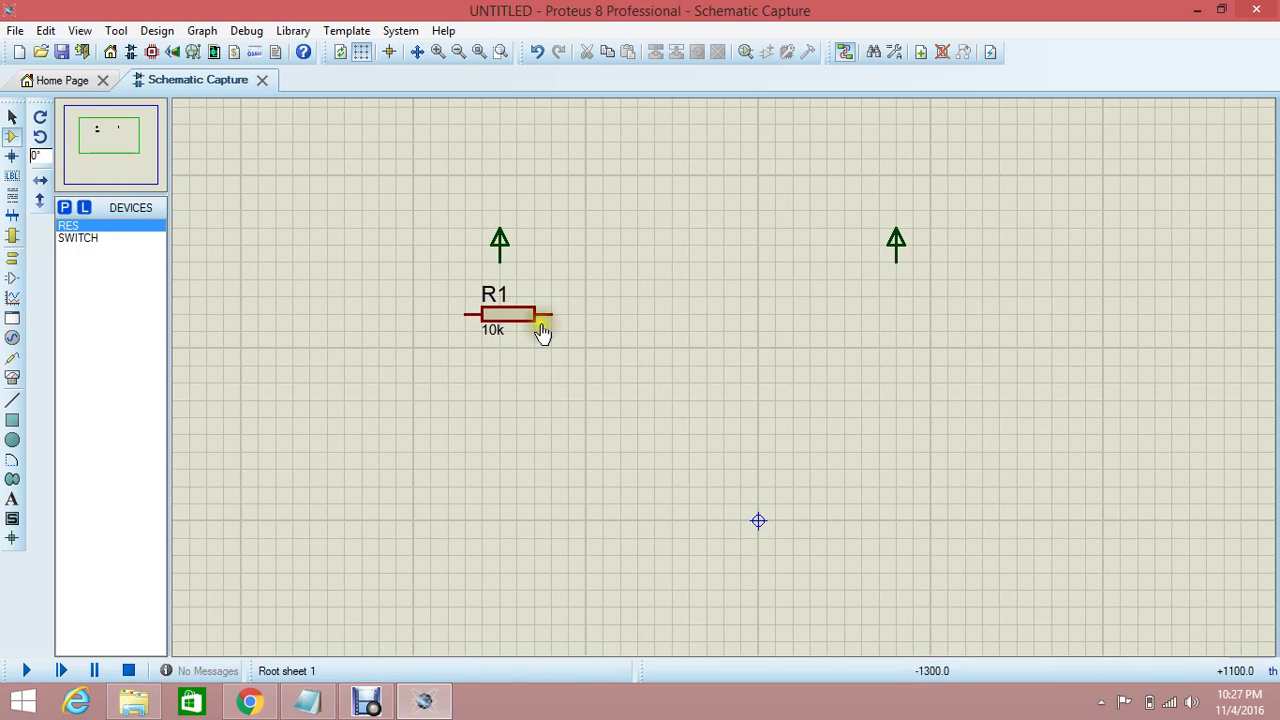
right_click(522, 316)
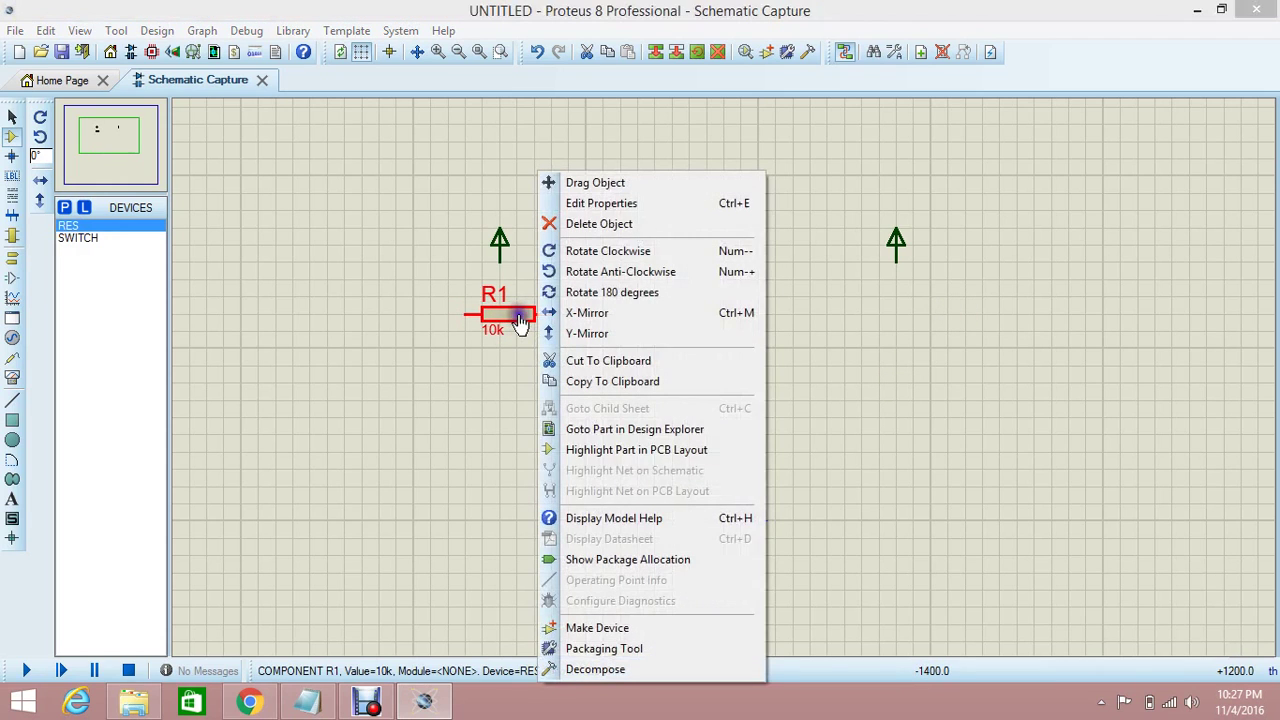
click(548, 251)
drag(512, 323, 497, 340)
click(500, 288)
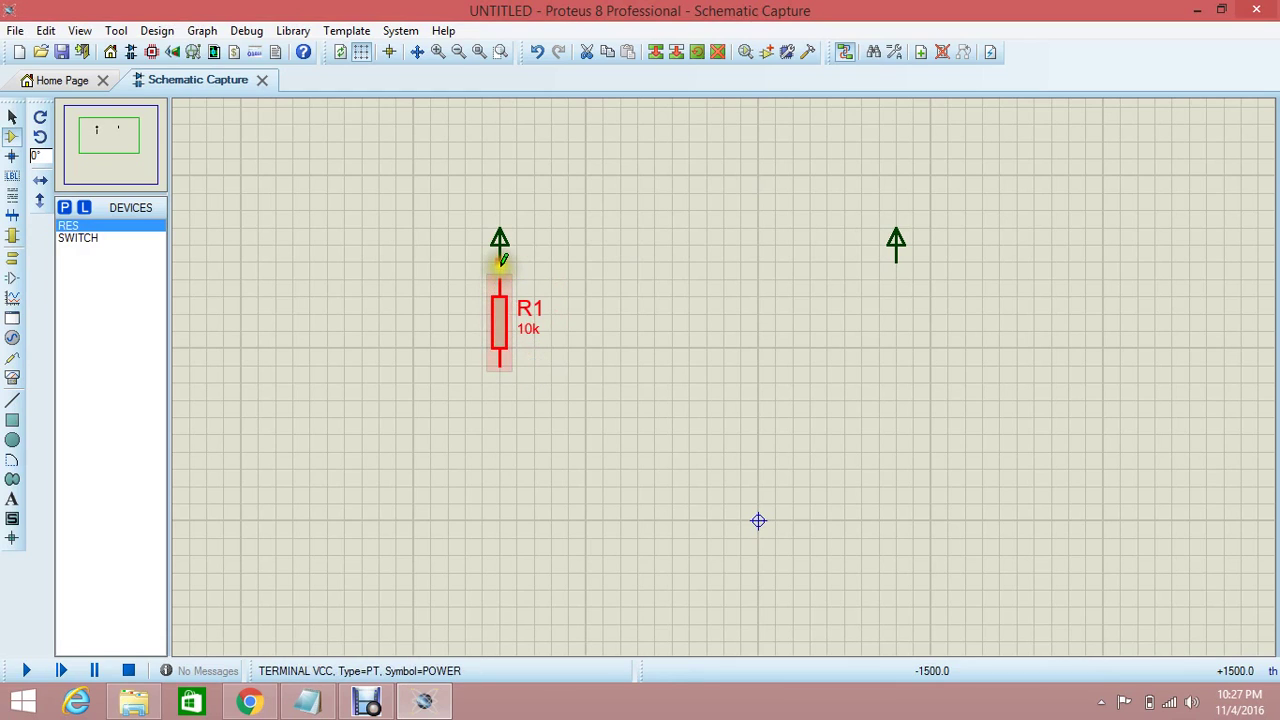
click(500, 264)
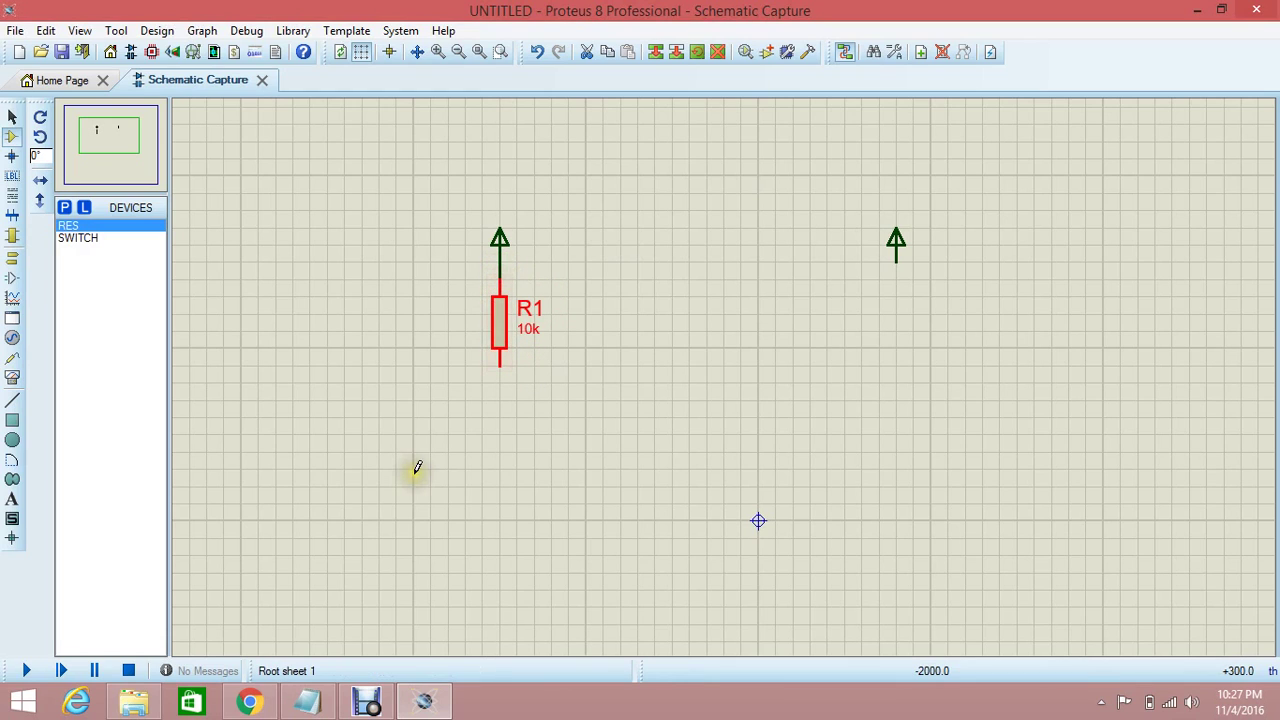
Place four GROUND terminals in a row along the bottom, the first under R1
click(16, 253)
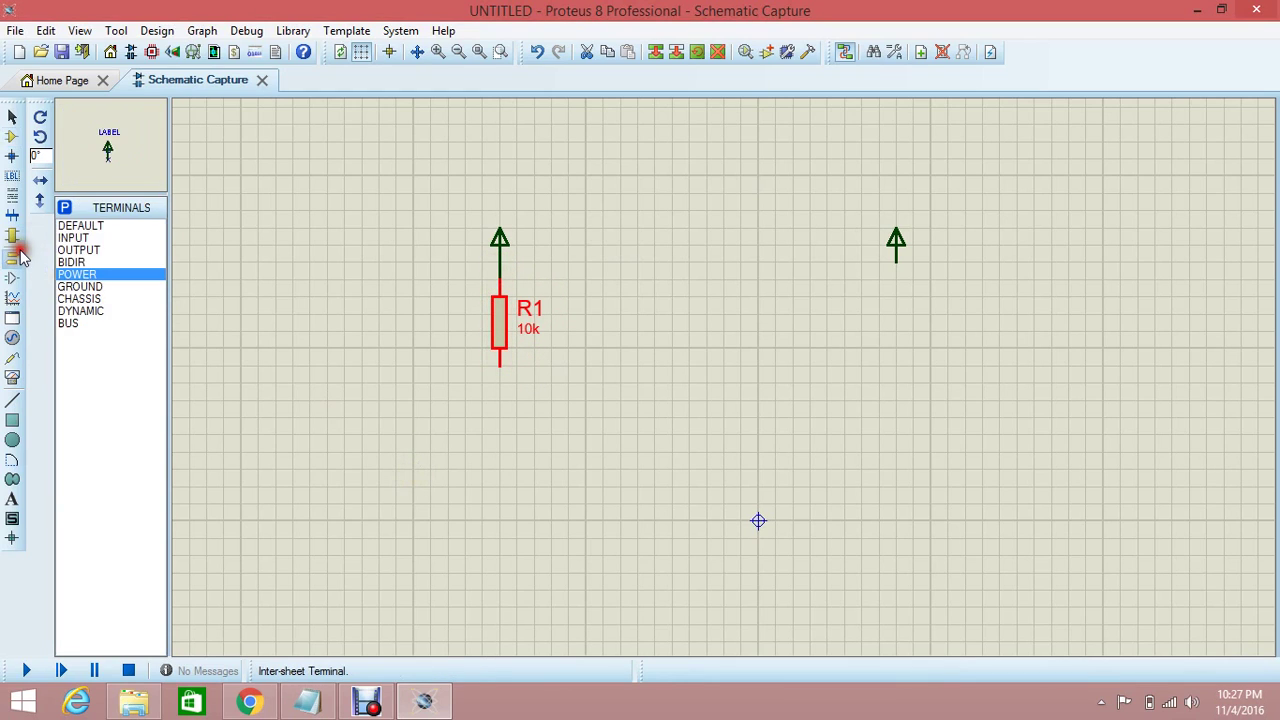
click(83, 288)
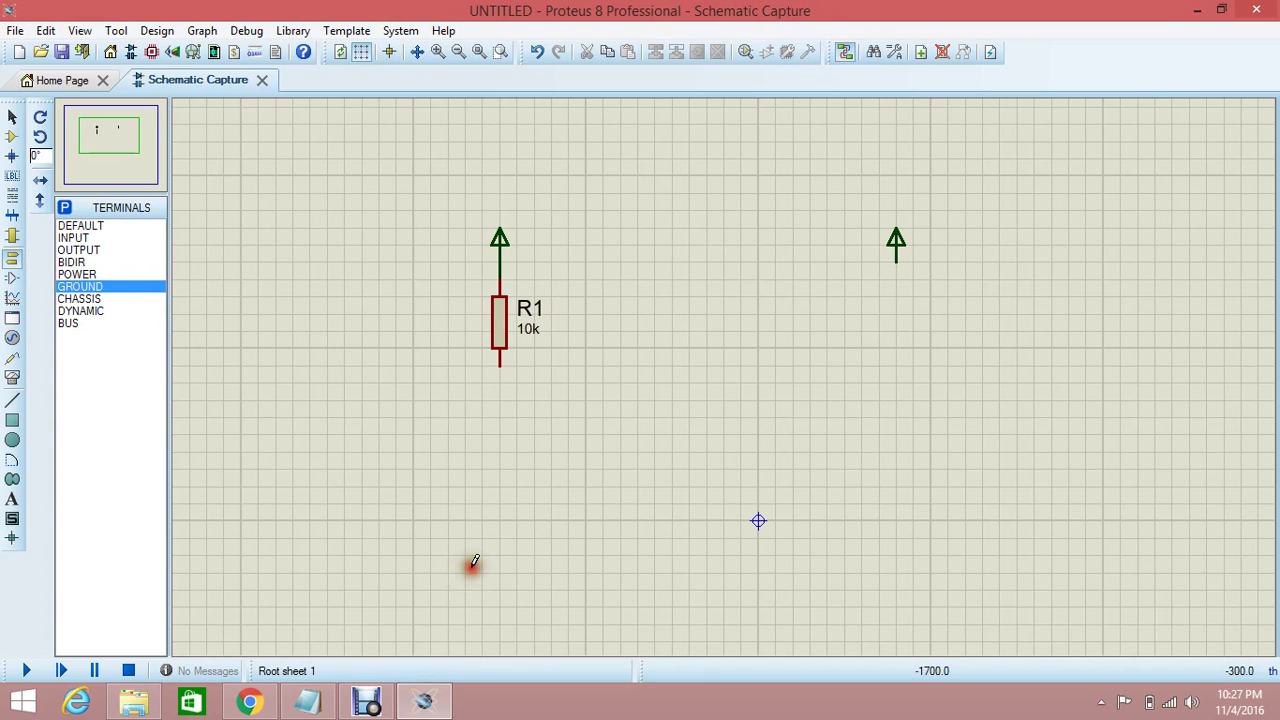
click(499, 537)
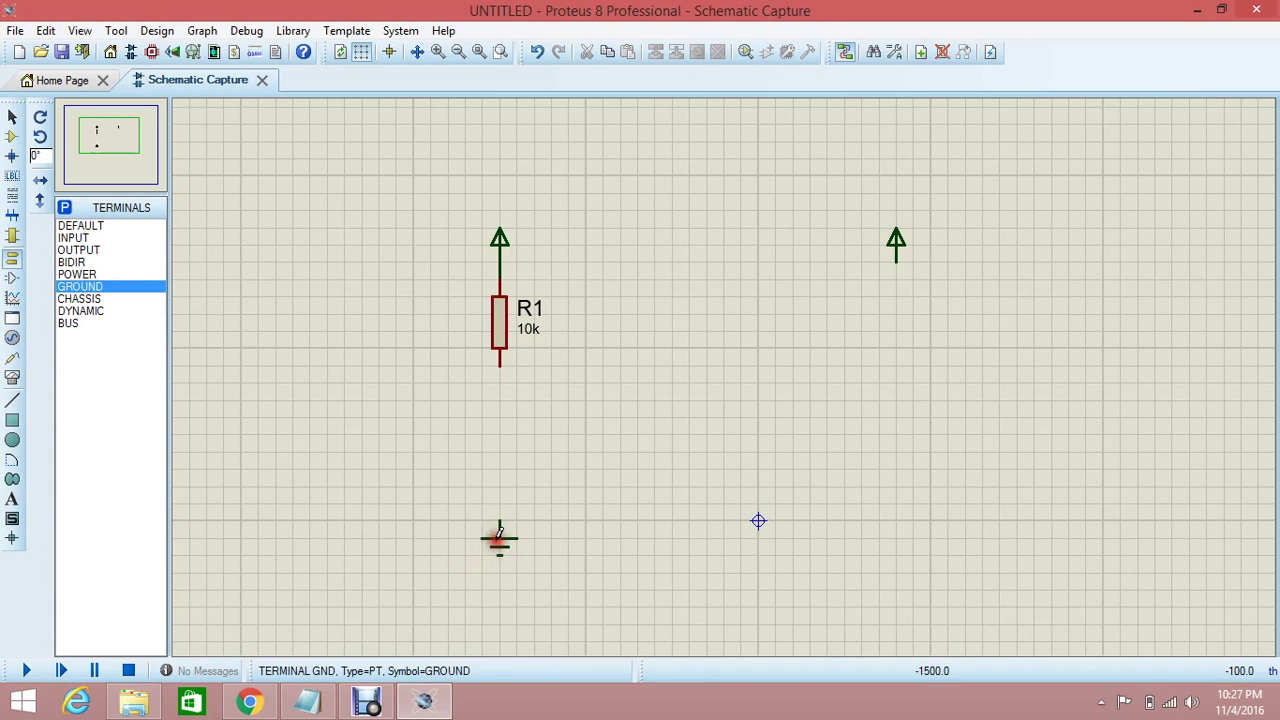
click(898, 533)
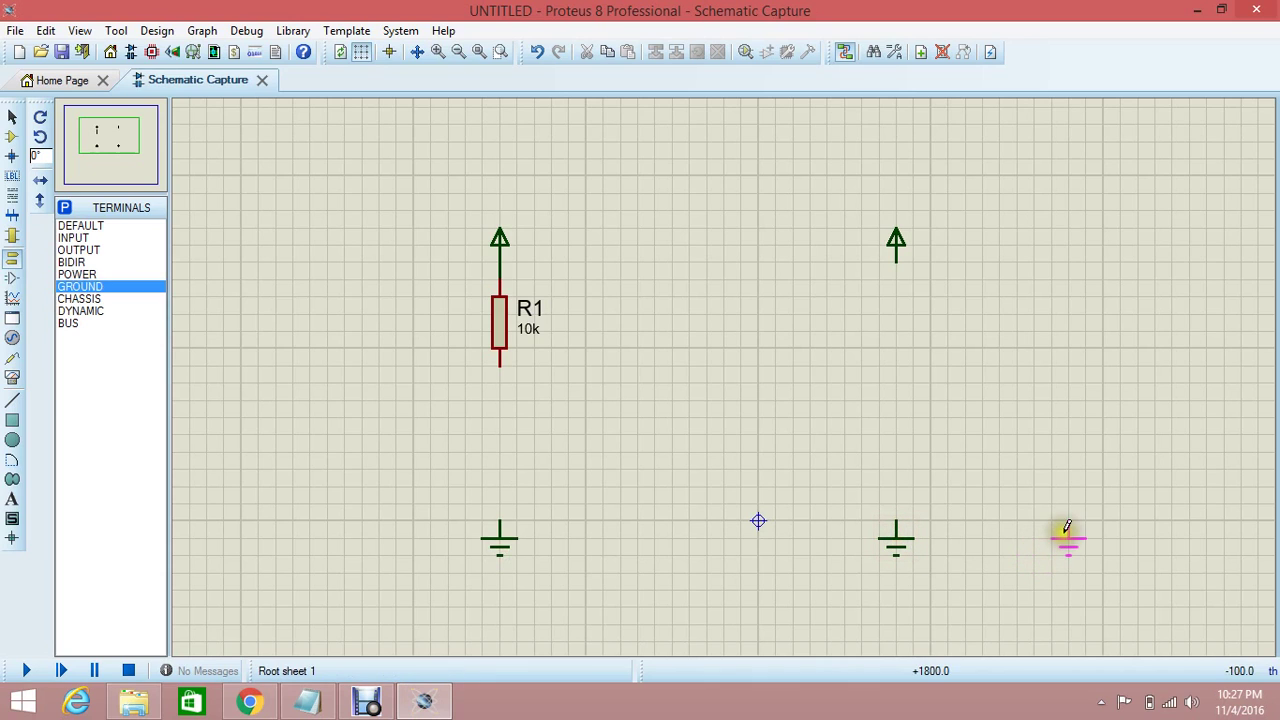
click(1068, 533)
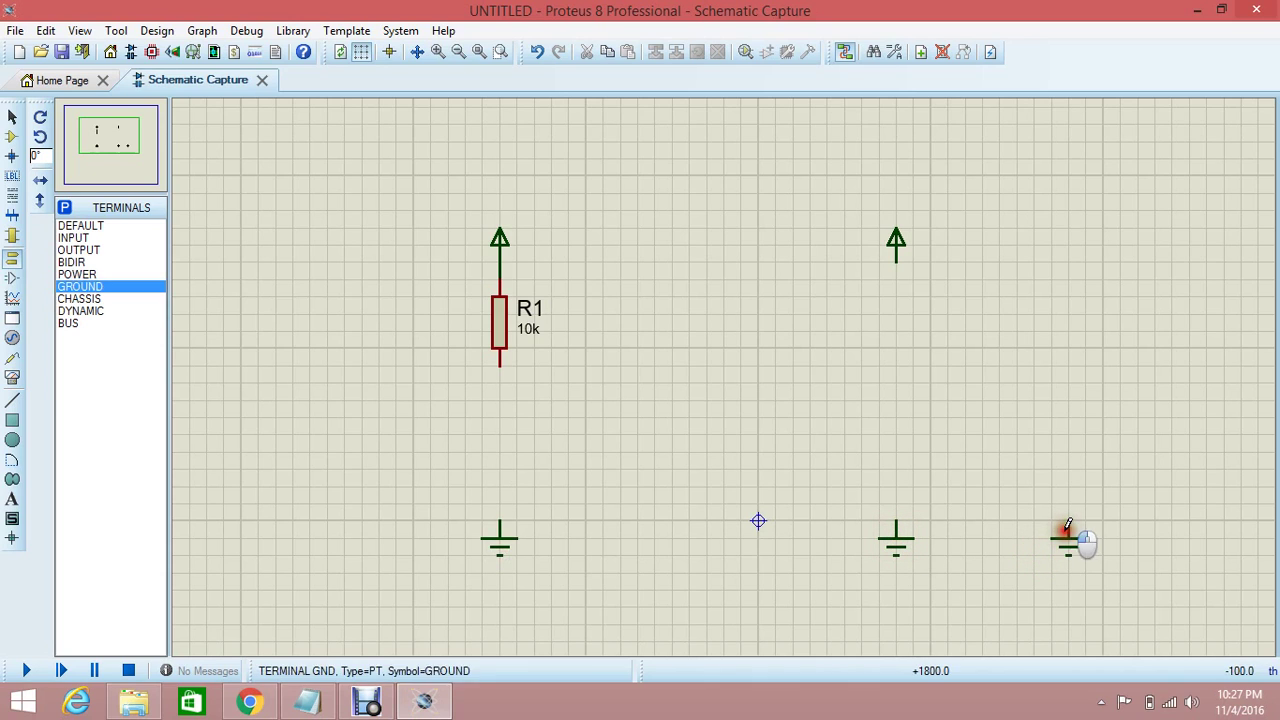
click(651, 533)
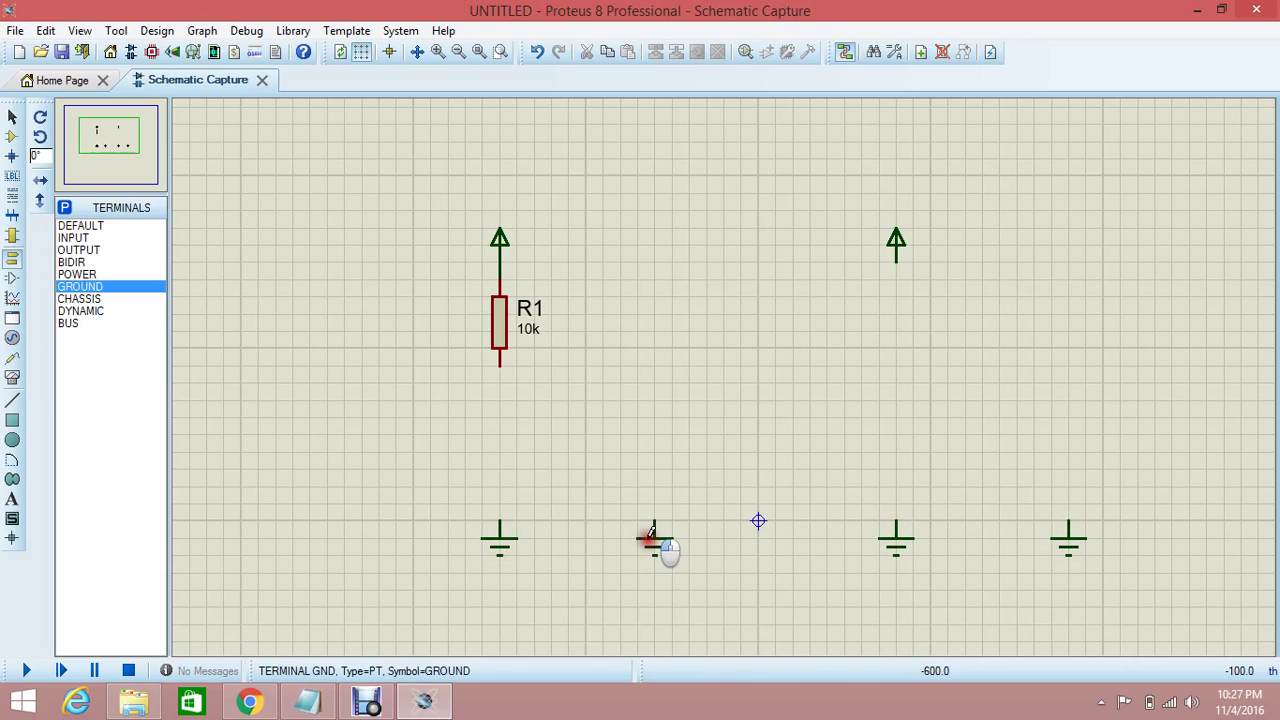
Place DC voltmeters above the second and rightmost grounds, wiring each negative pin to ground
click(12, 377)
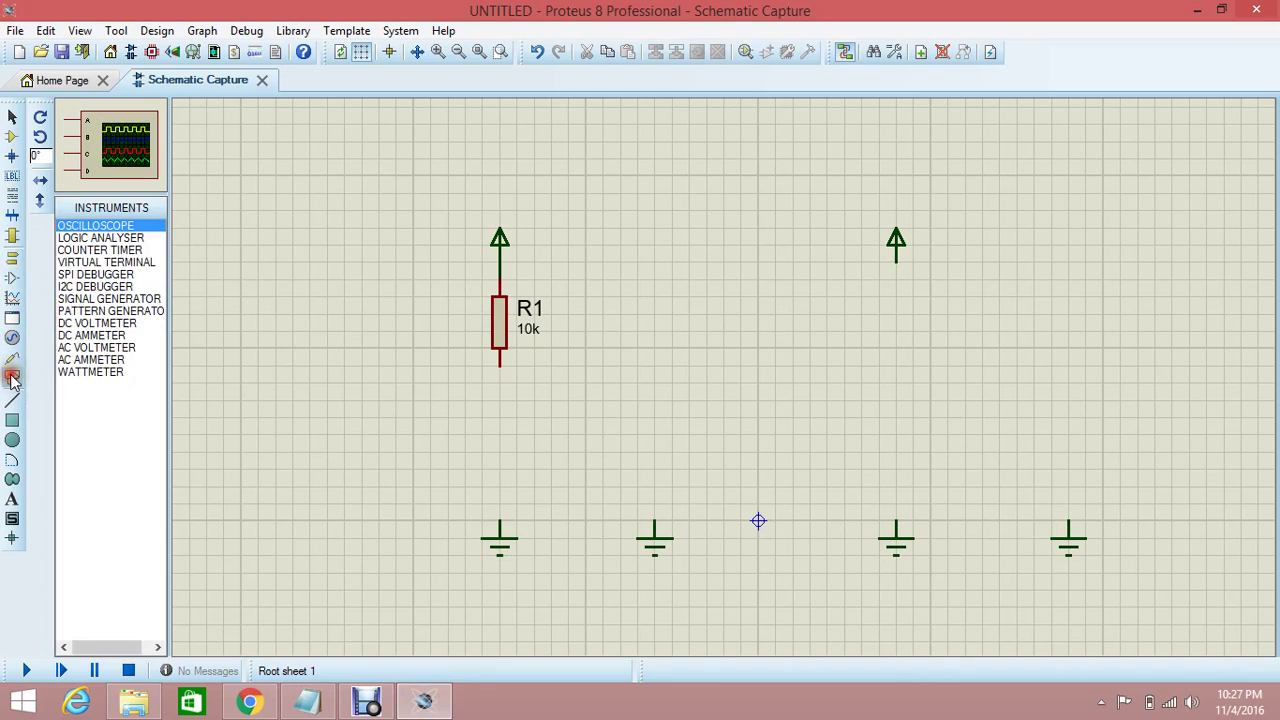
click(75, 325)
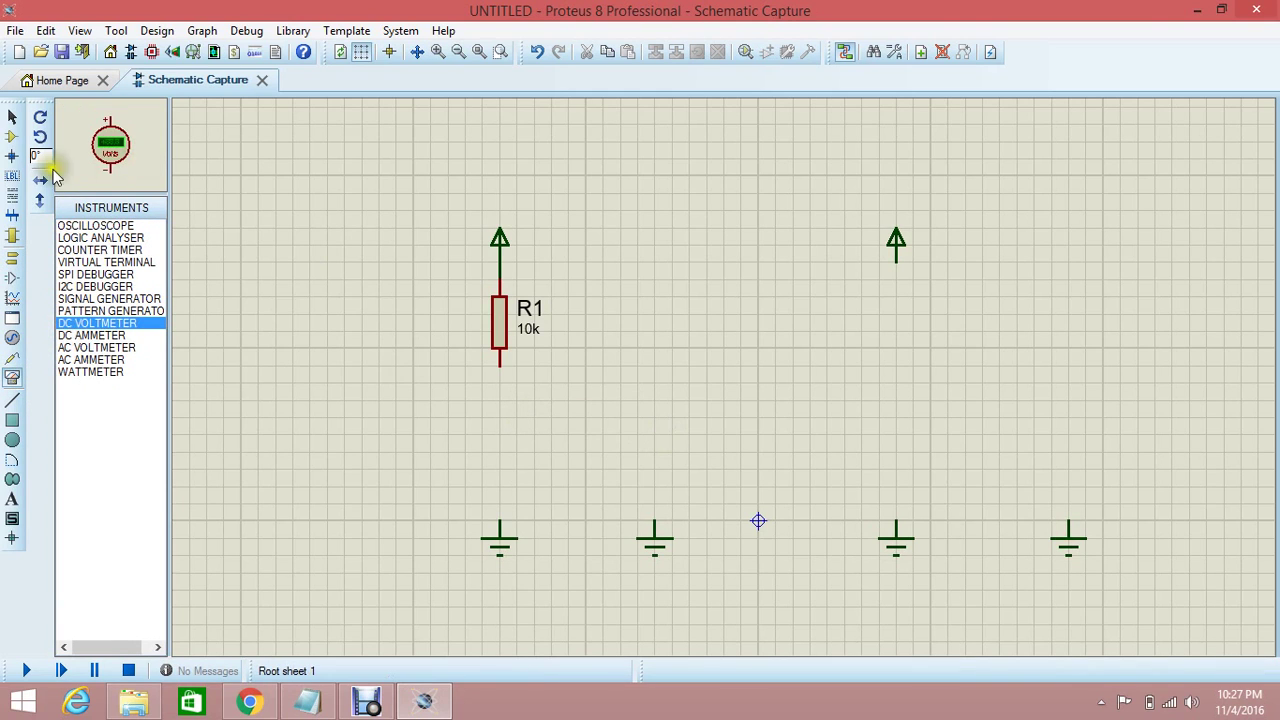
click(640, 432)
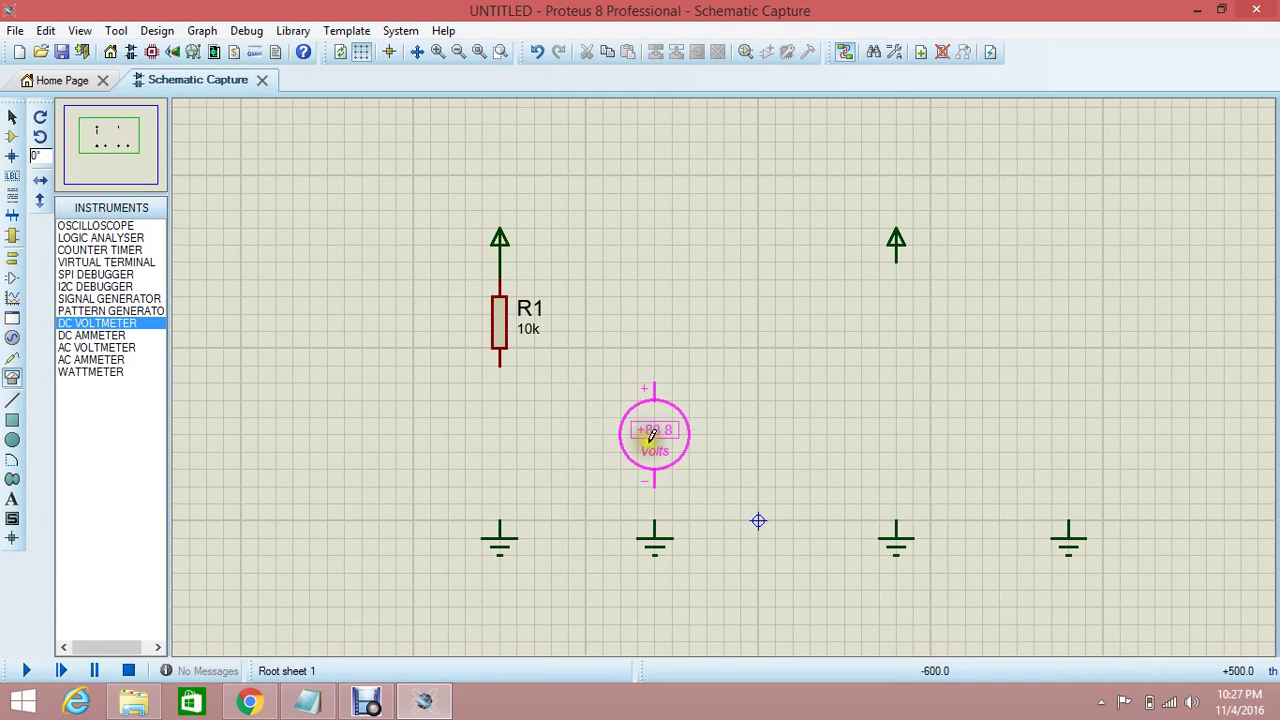
click(652, 450)
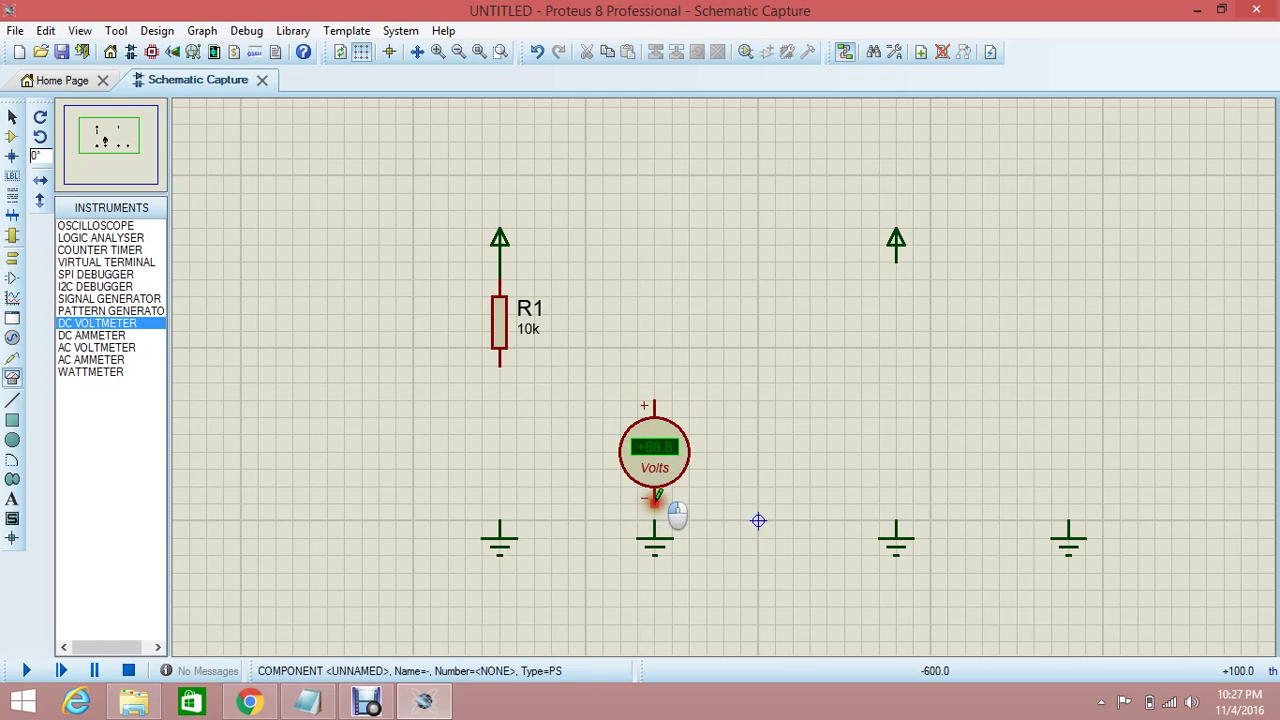
click(655, 497)
click(654, 522)
click(1064, 495)
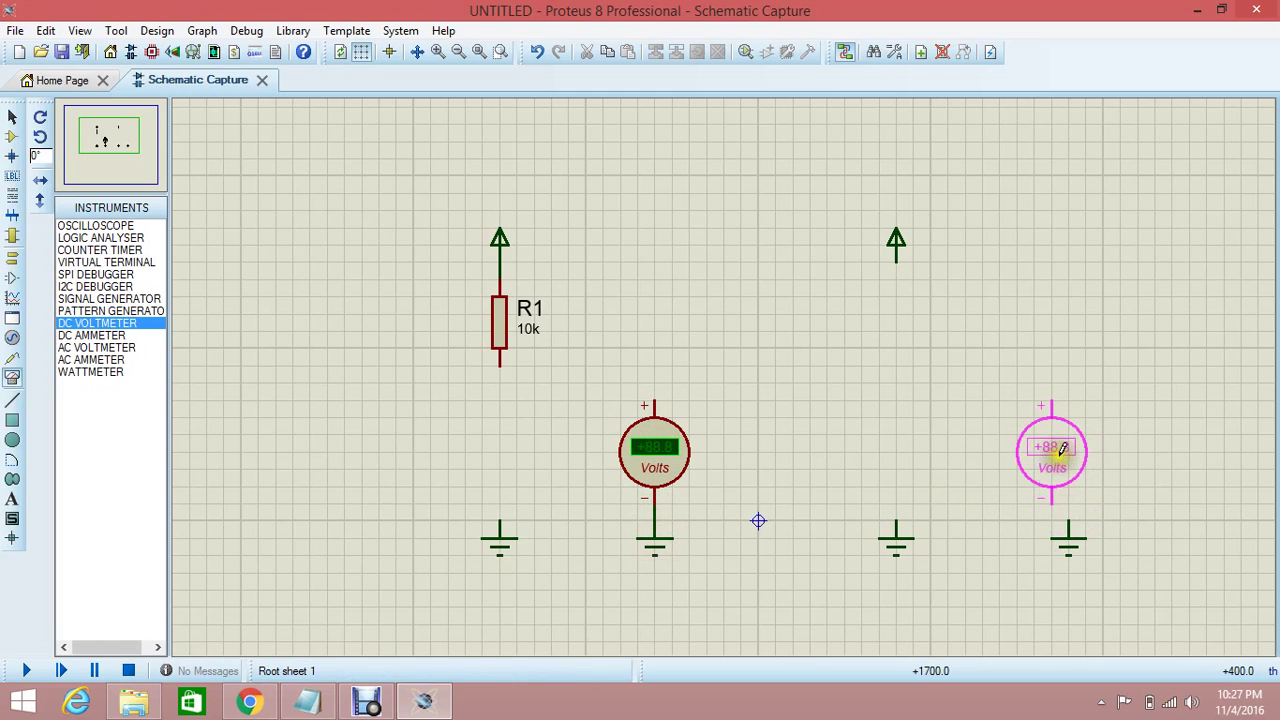
click(1066, 450)
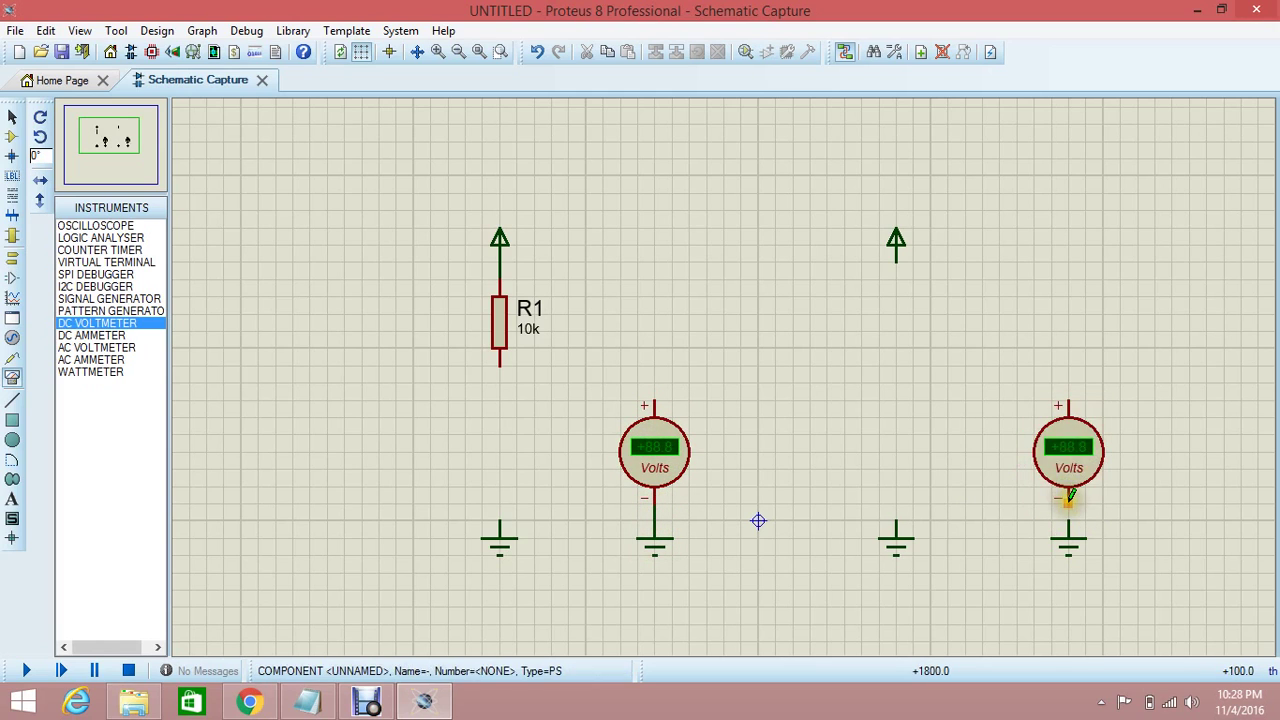
click(1068, 497)
click(1068, 535)
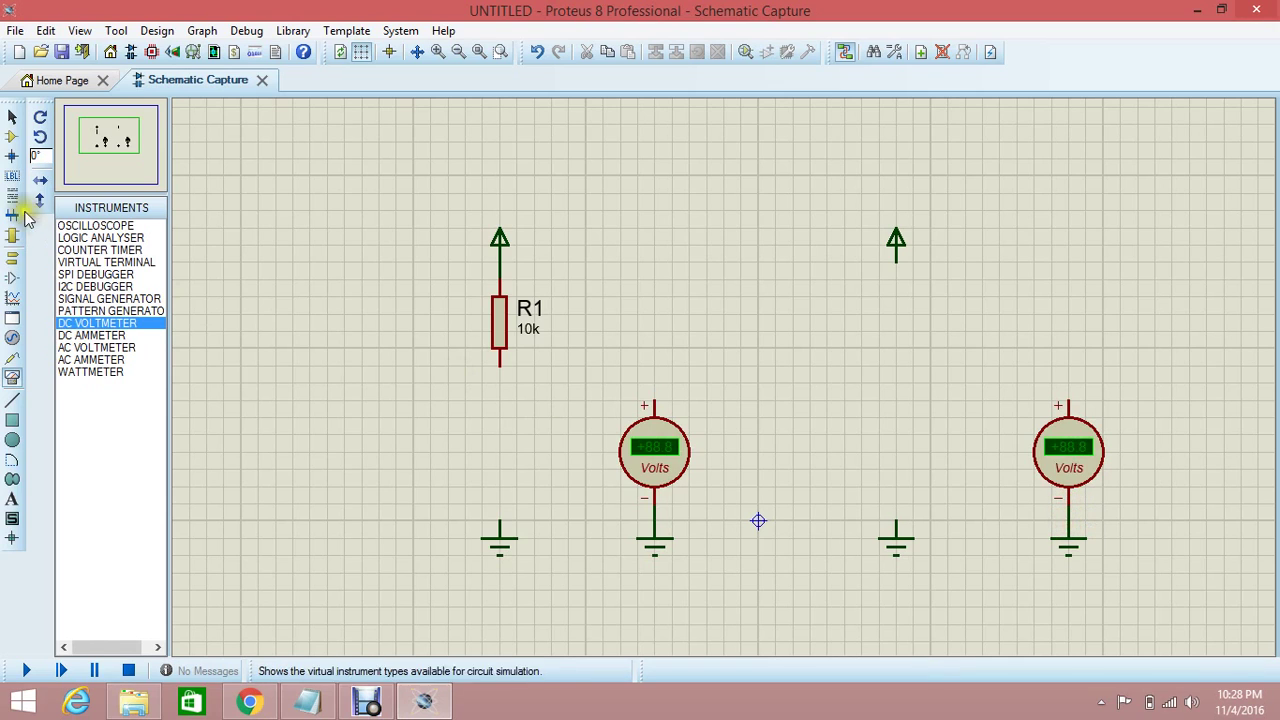
Place a vertical switch under R1, wiring R1 to its common pin and its other contact to ground
click(12, 136)
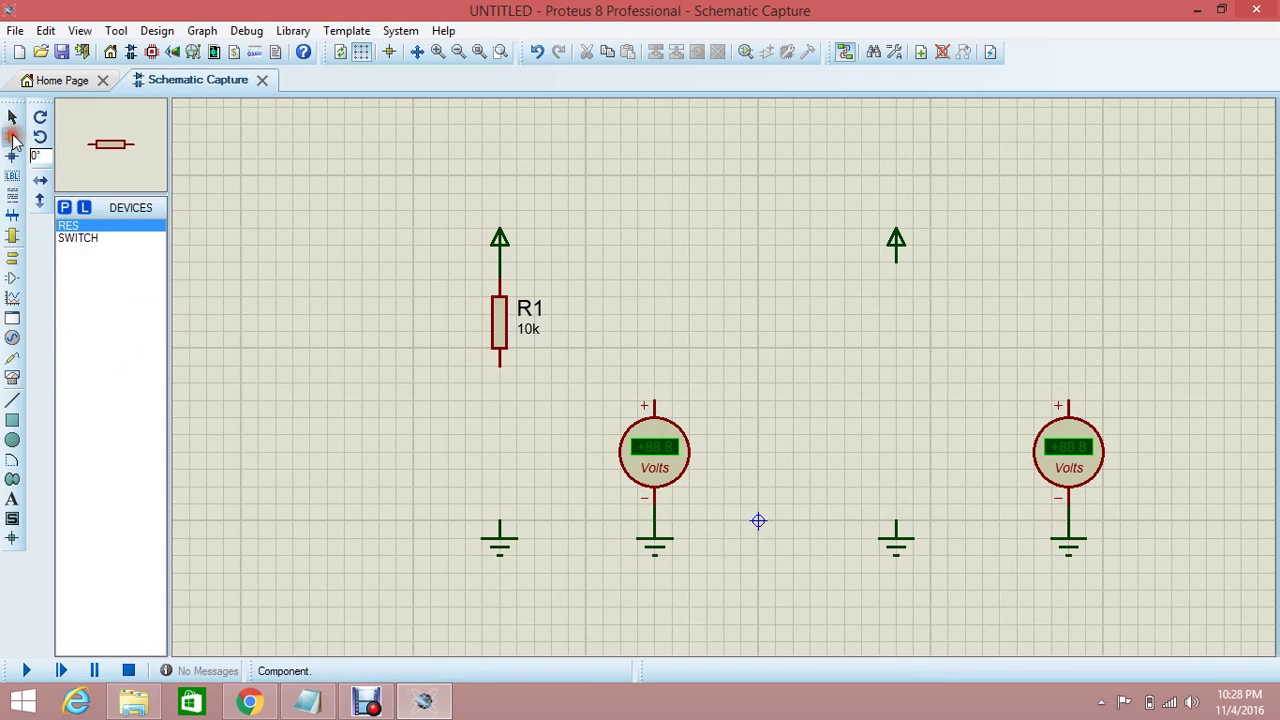
click(65, 238)
click(441, 424)
click(443, 426)
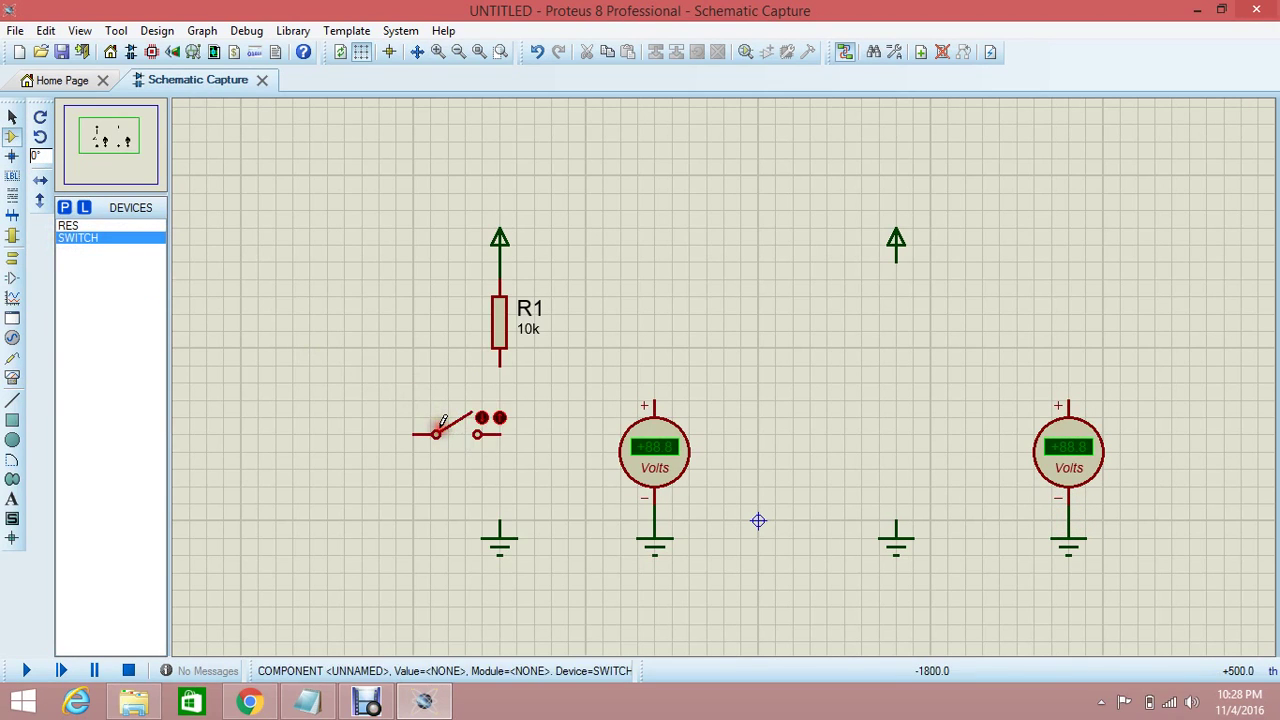
drag(398, 378, 546, 462)
right_click(445, 435)
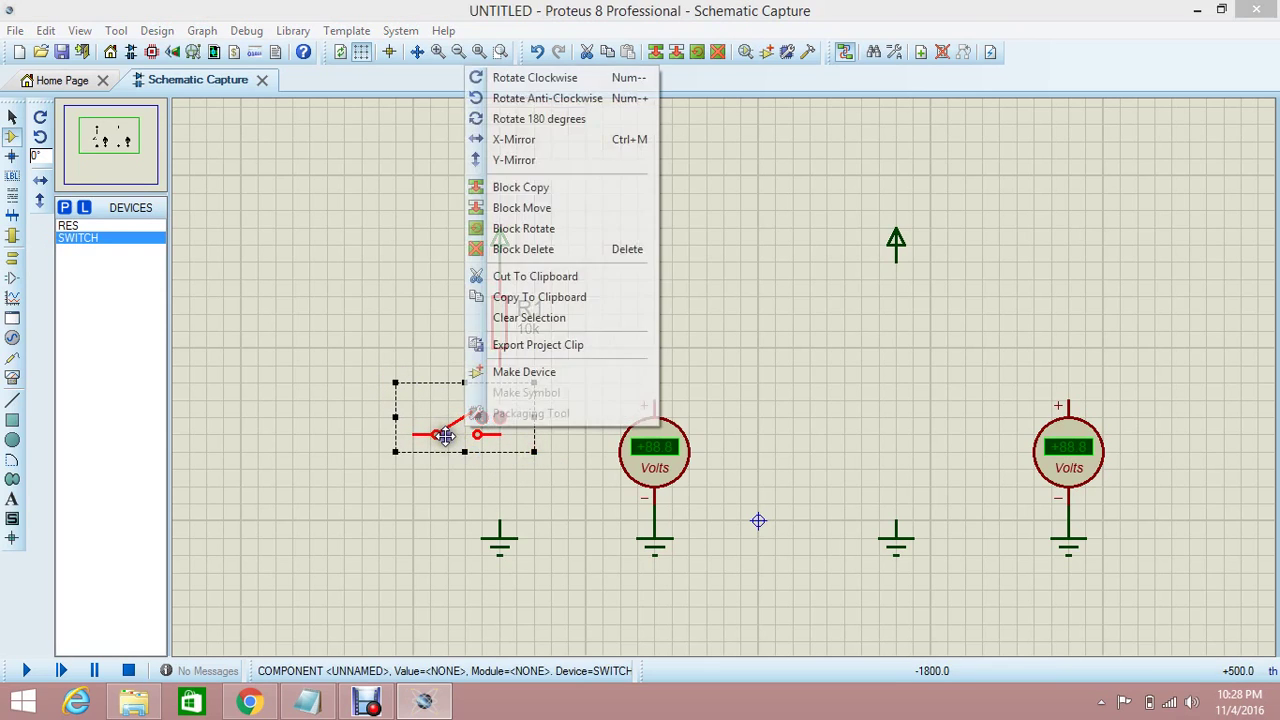
click(530, 80)
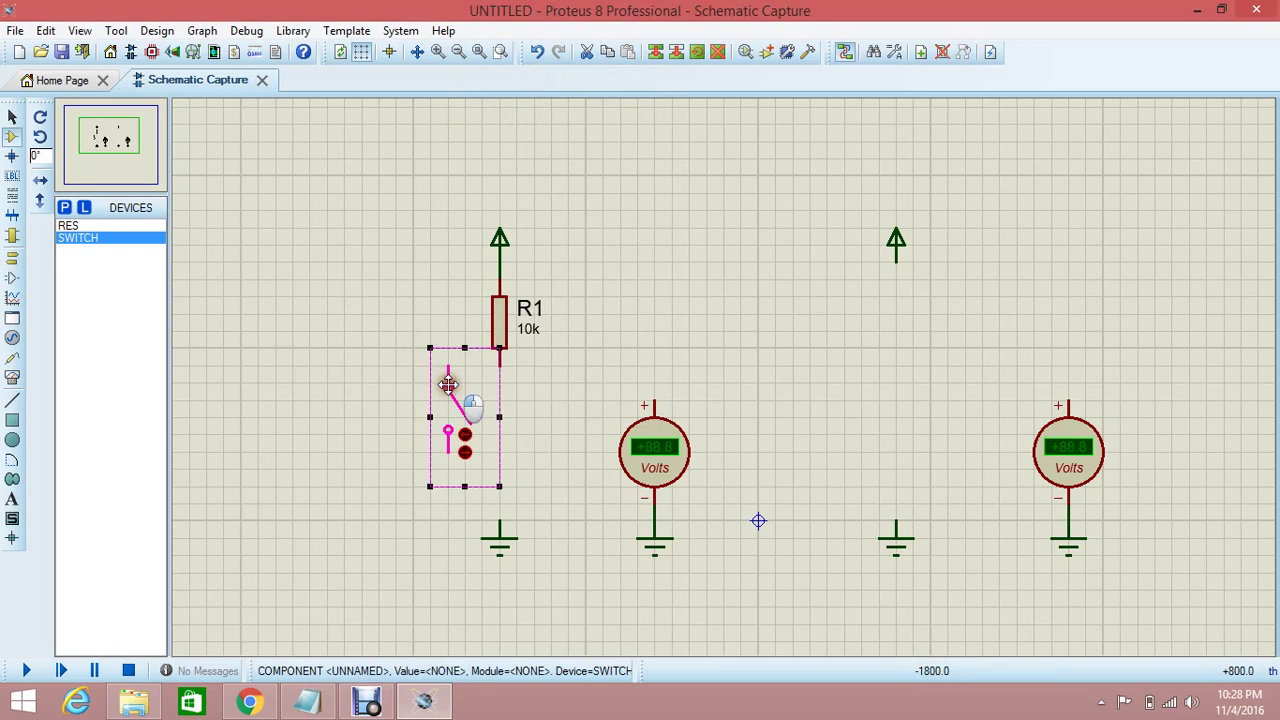
drag(449, 383, 495, 415)
click(375, 400)
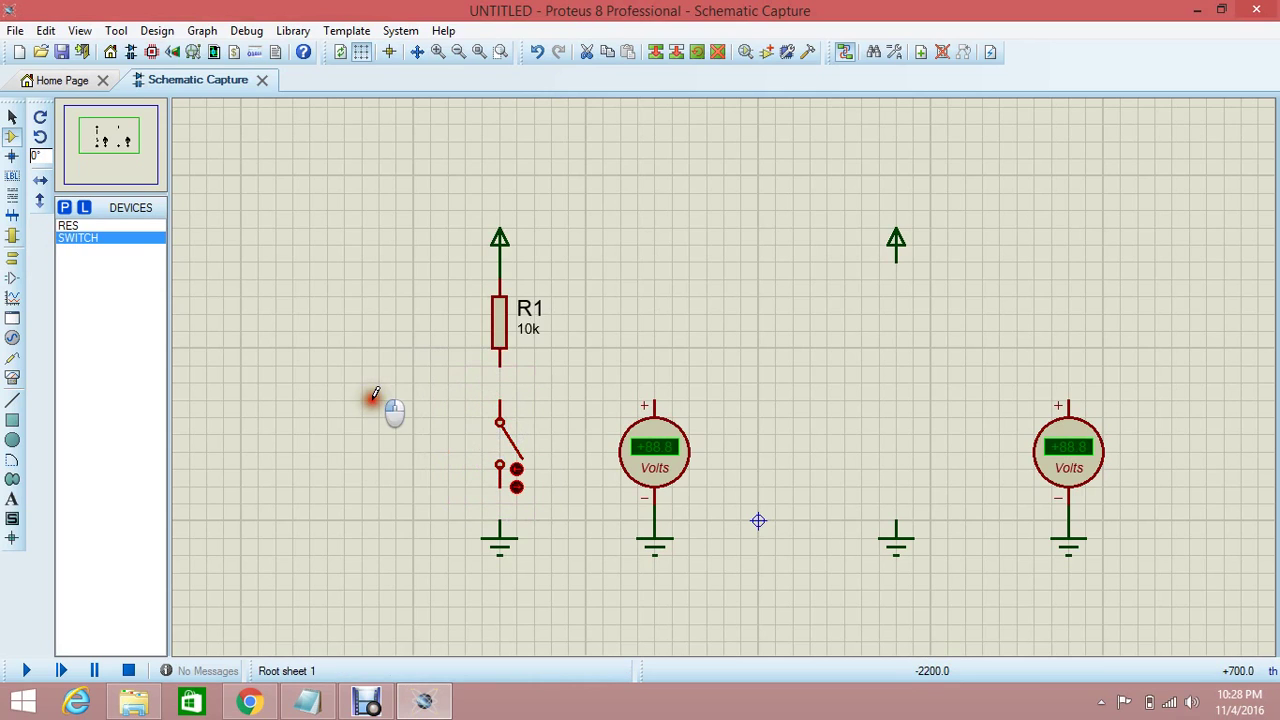
click(499, 396)
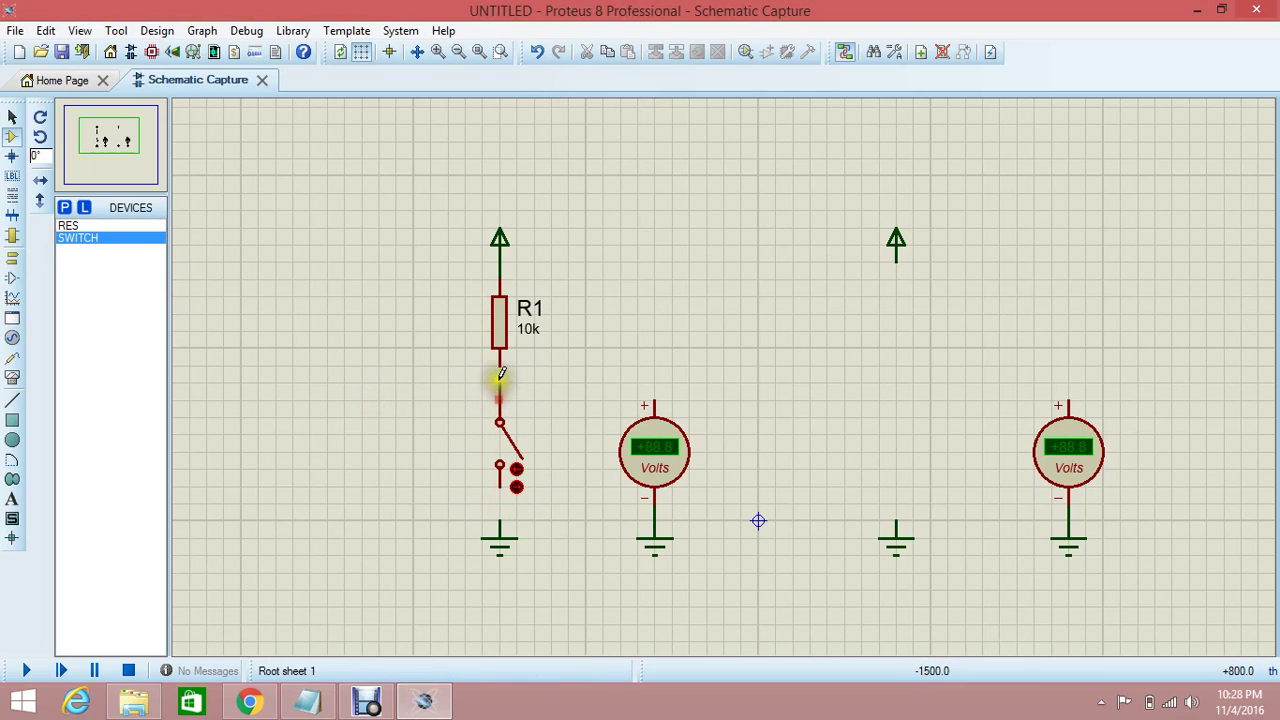
click(500, 367)
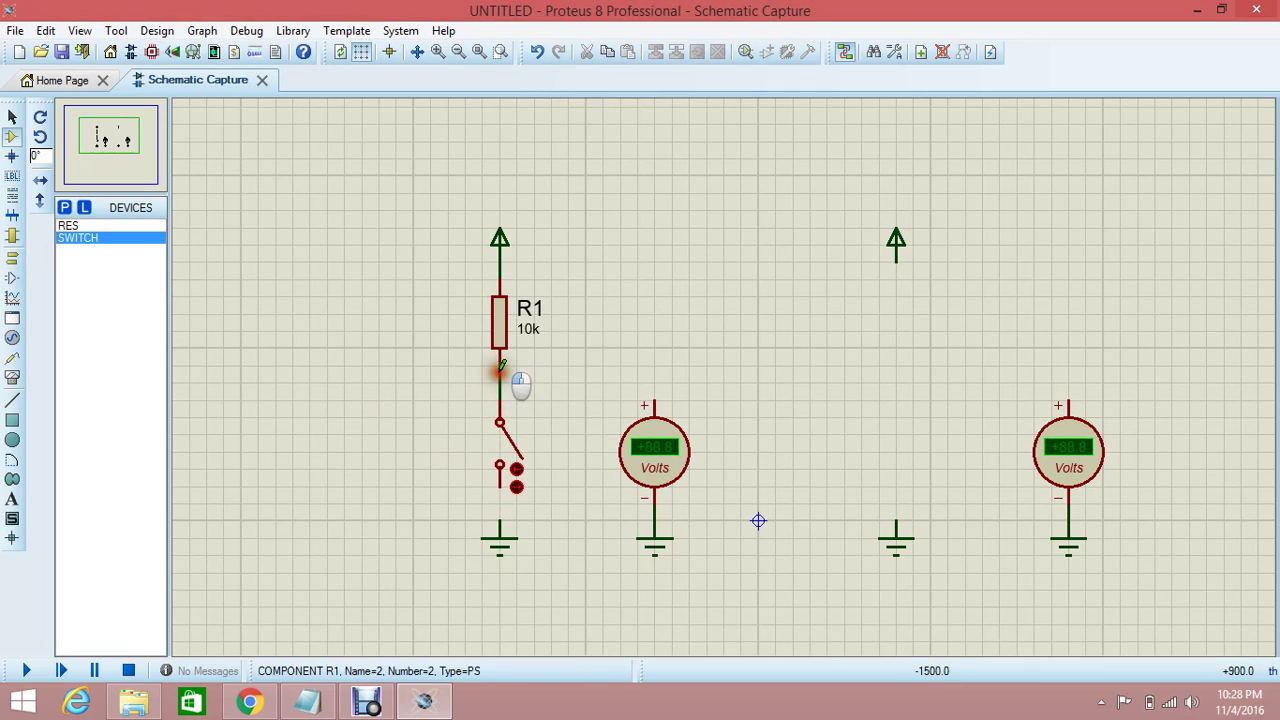
click(500, 487)
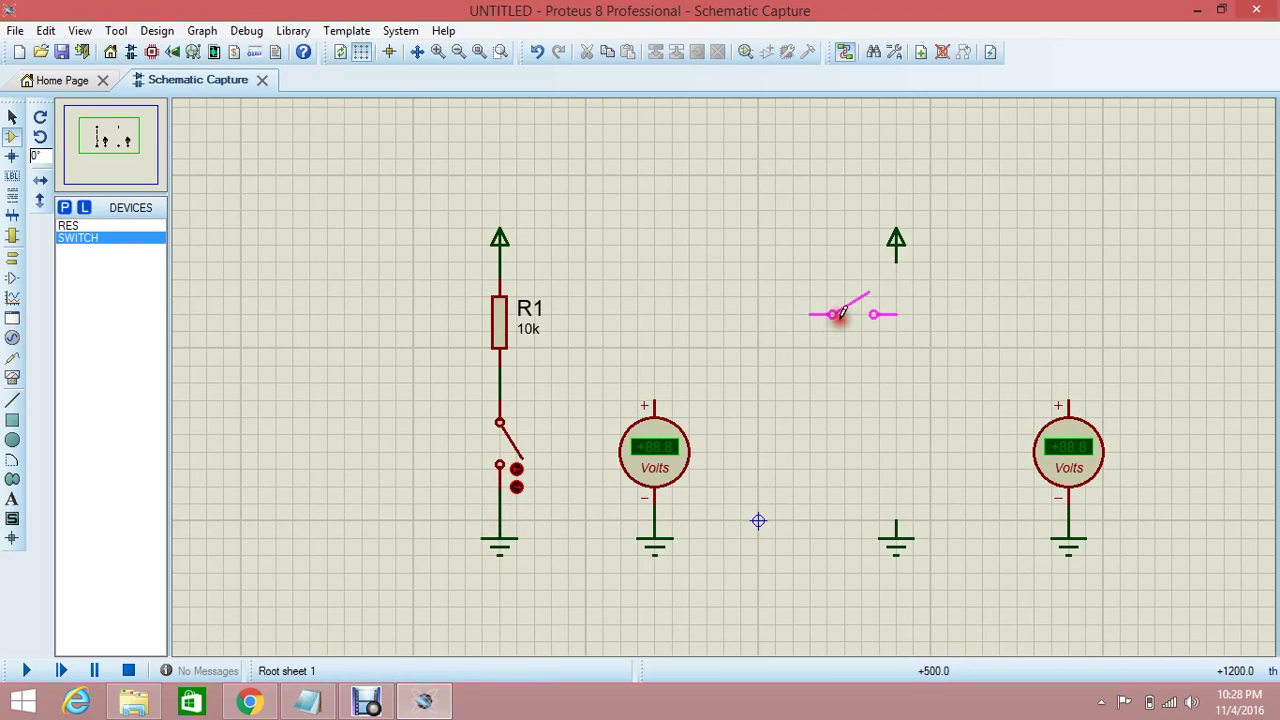
Place a second switch, rotated vertical, above the right-hand ground
click(869, 458)
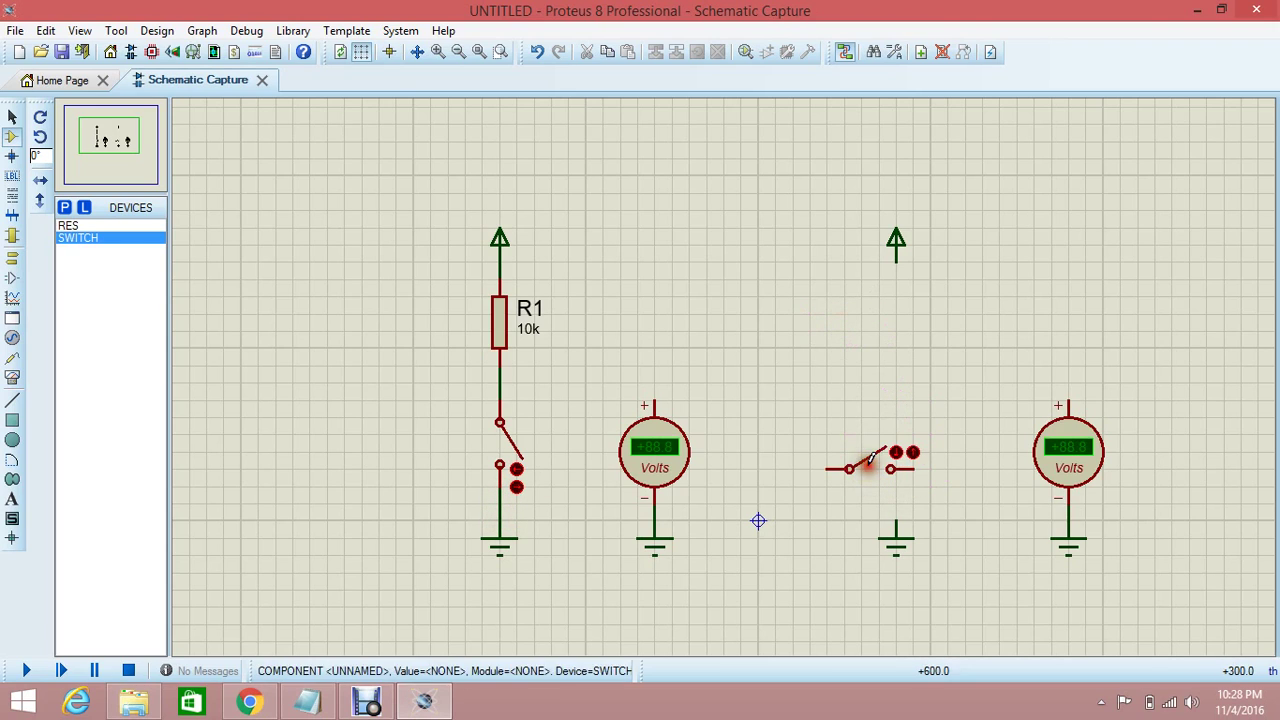
drag(809, 401, 931, 488)
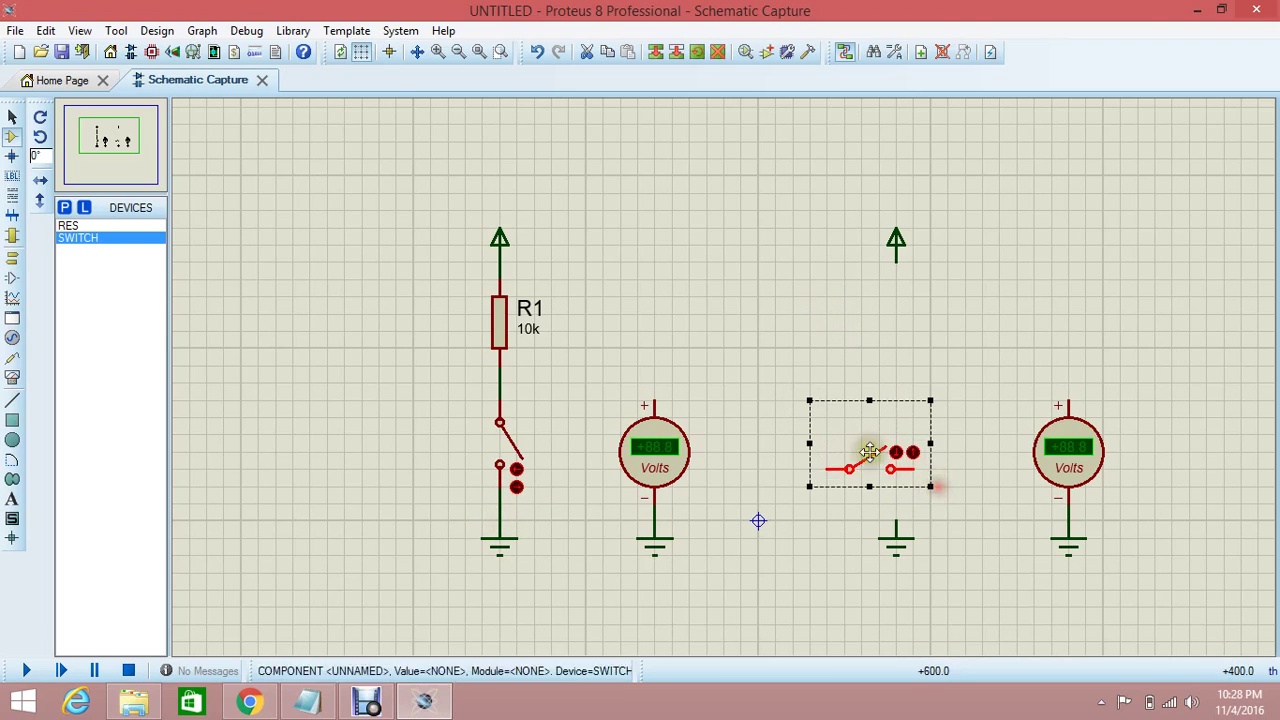
right_click(862, 436)
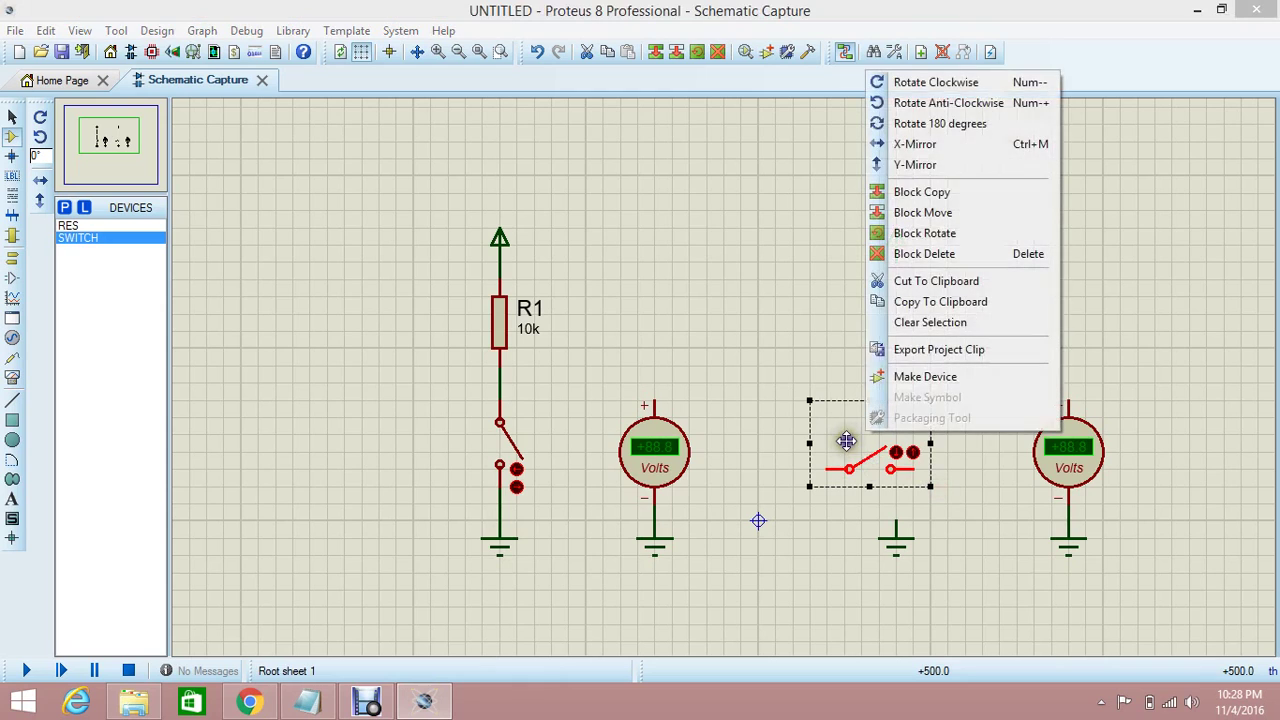
click(910, 82)
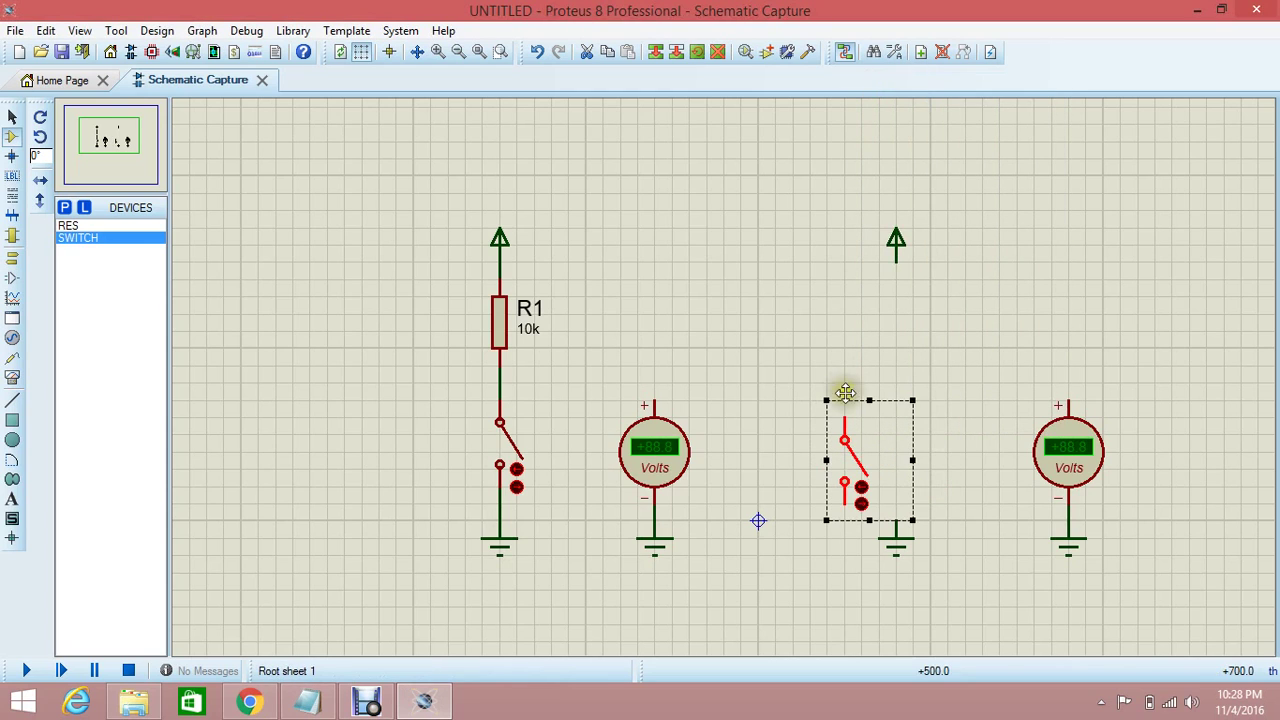
drag(865, 436, 912, 430)
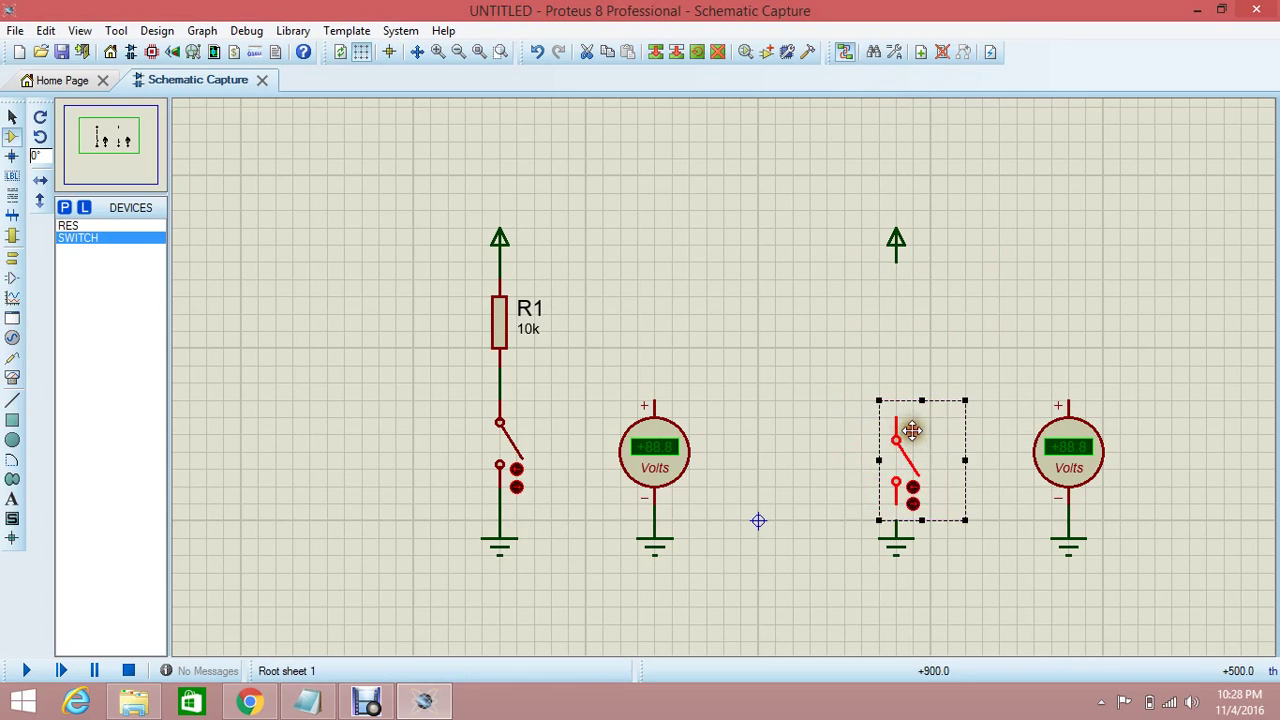
click(777, 432)
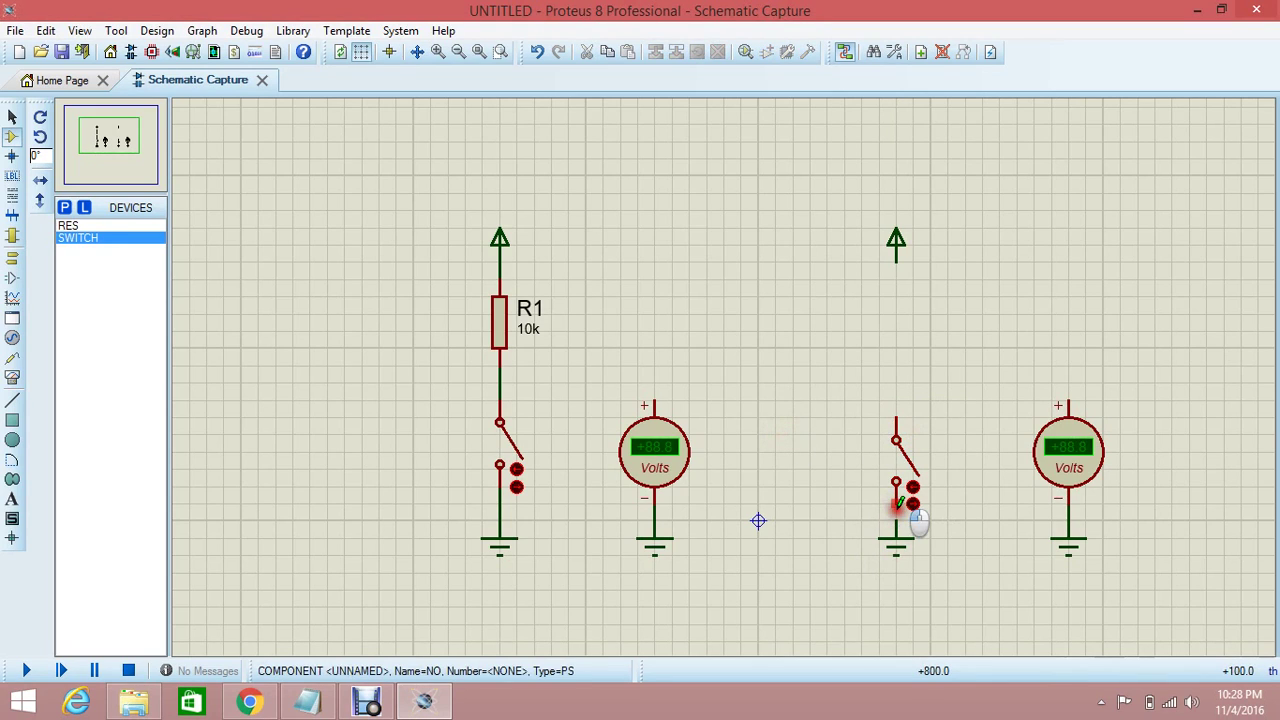
Move the right switch up directly under the right POWER terminal
click(90, 225)
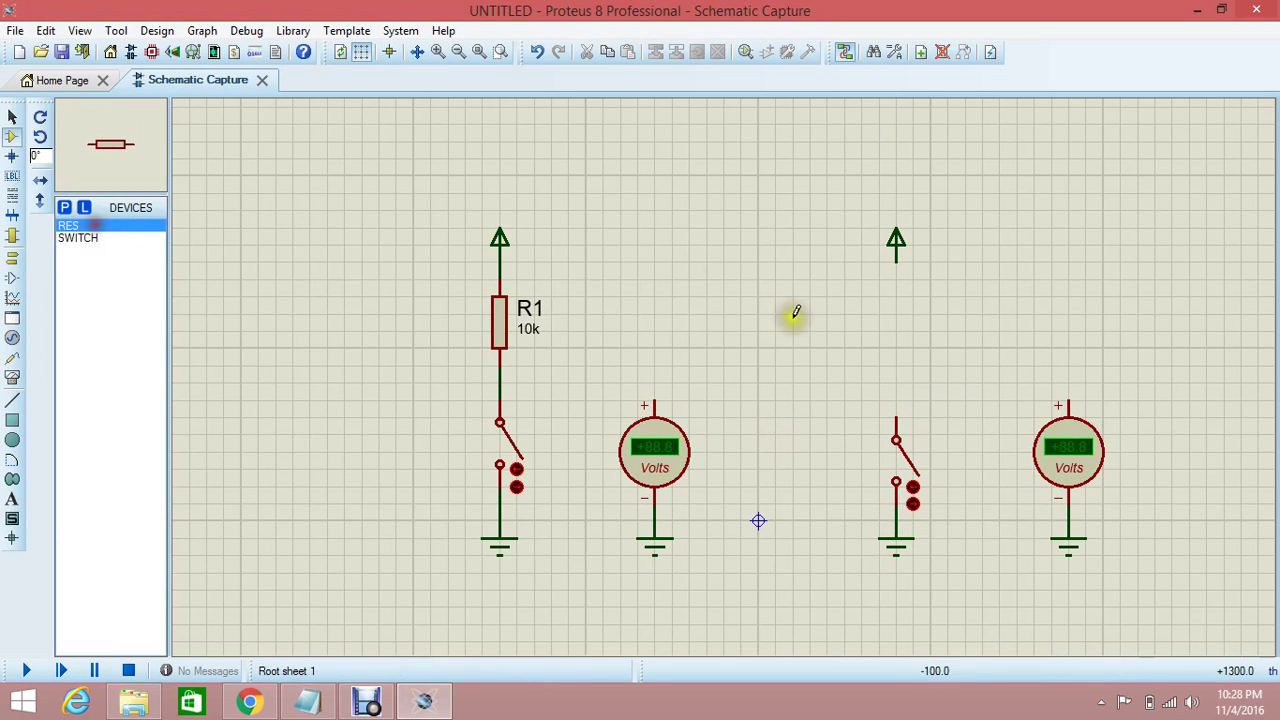
right_click(920, 315)
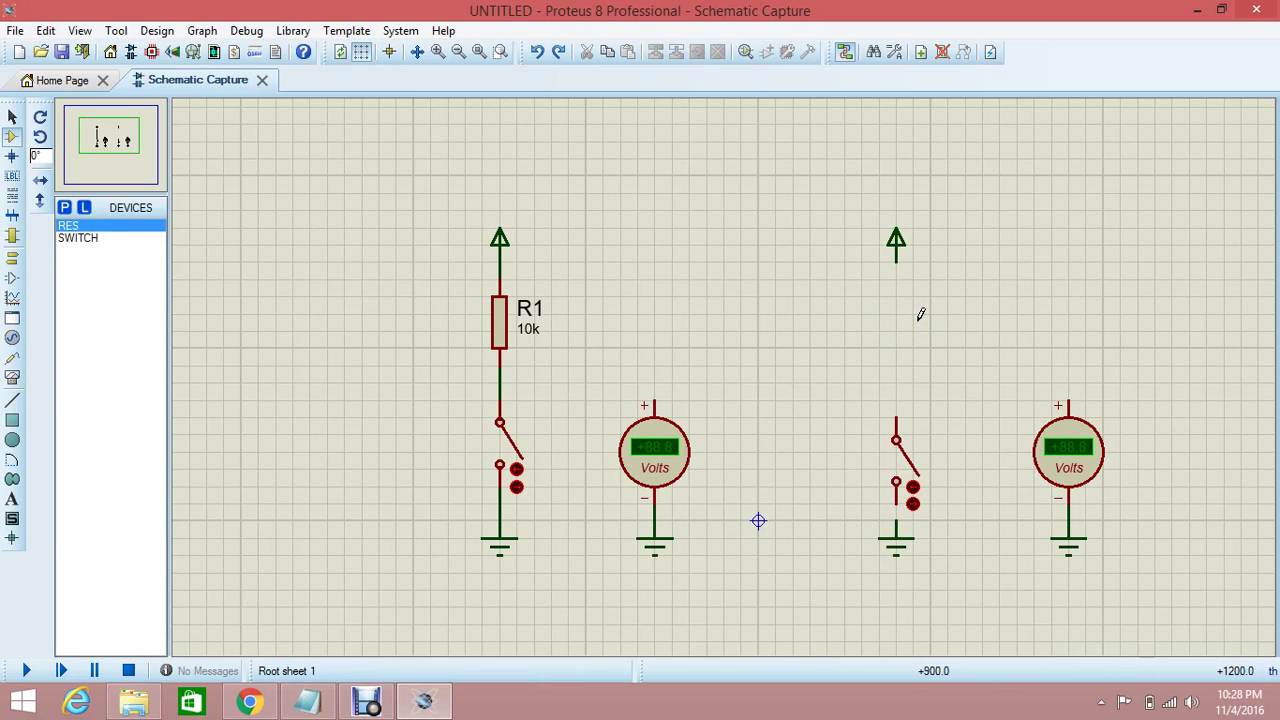
drag(862, 366, 946, 521)
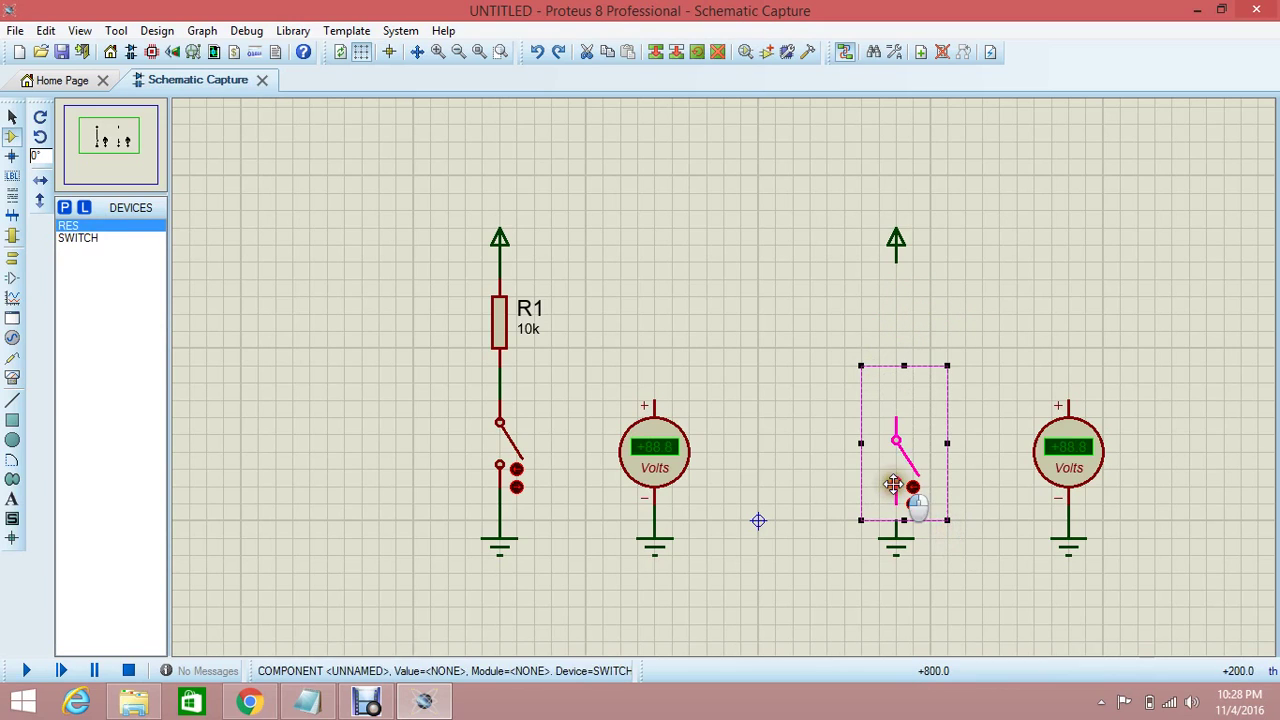
drag(891, 486, 898, 345)
click(820, 310)
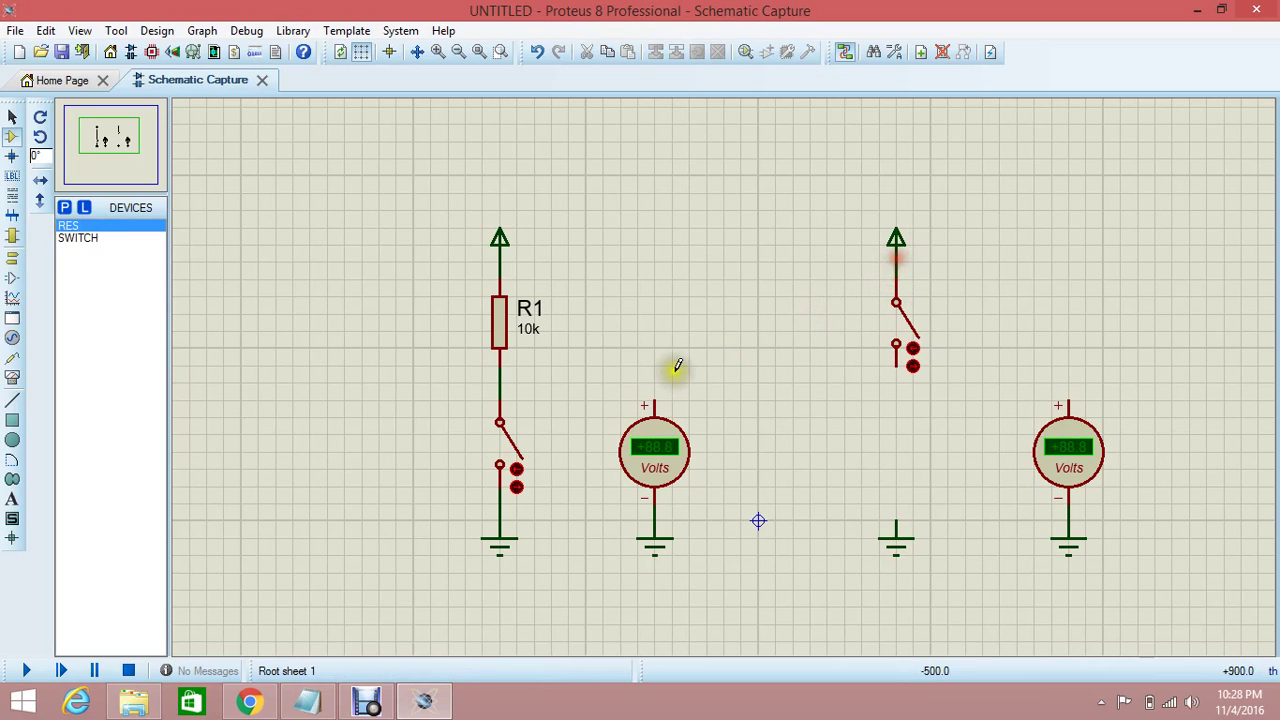
Place 10k resistor R2 vertically below the switch, wiring switch to R2 and R2 to ground
click(860, 446)
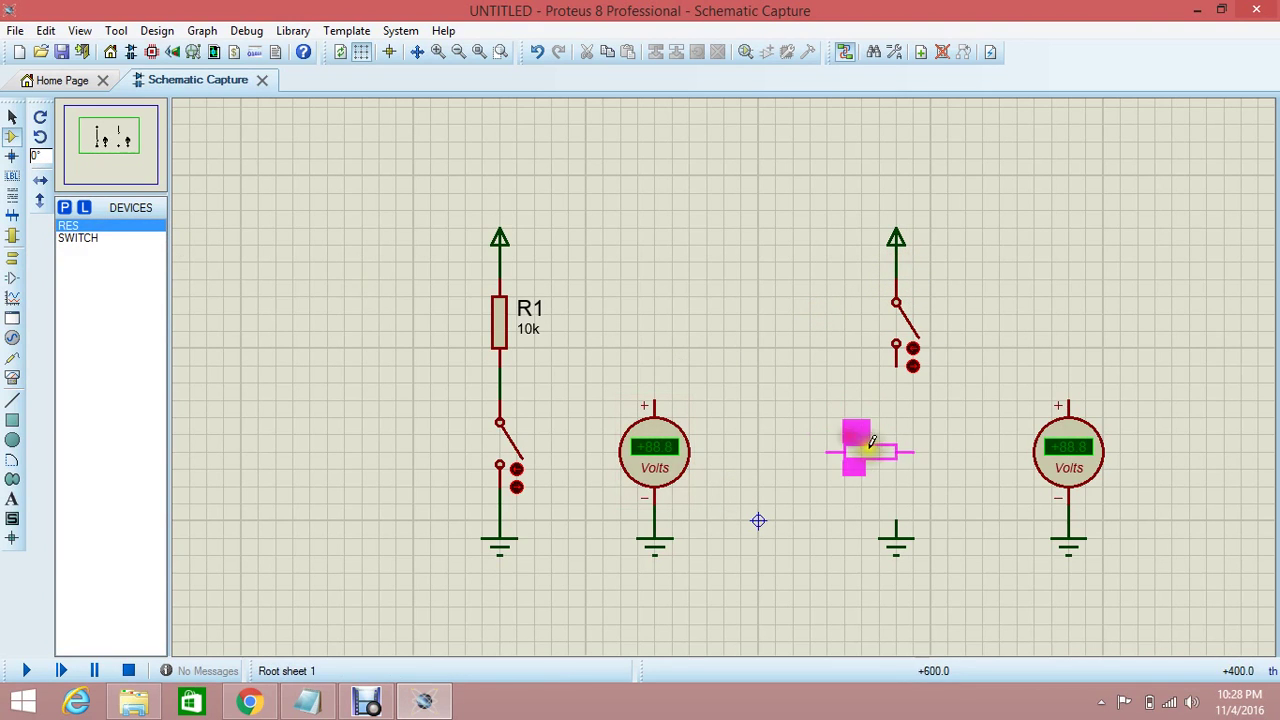
click(886, 455)
right_click(884, 458)
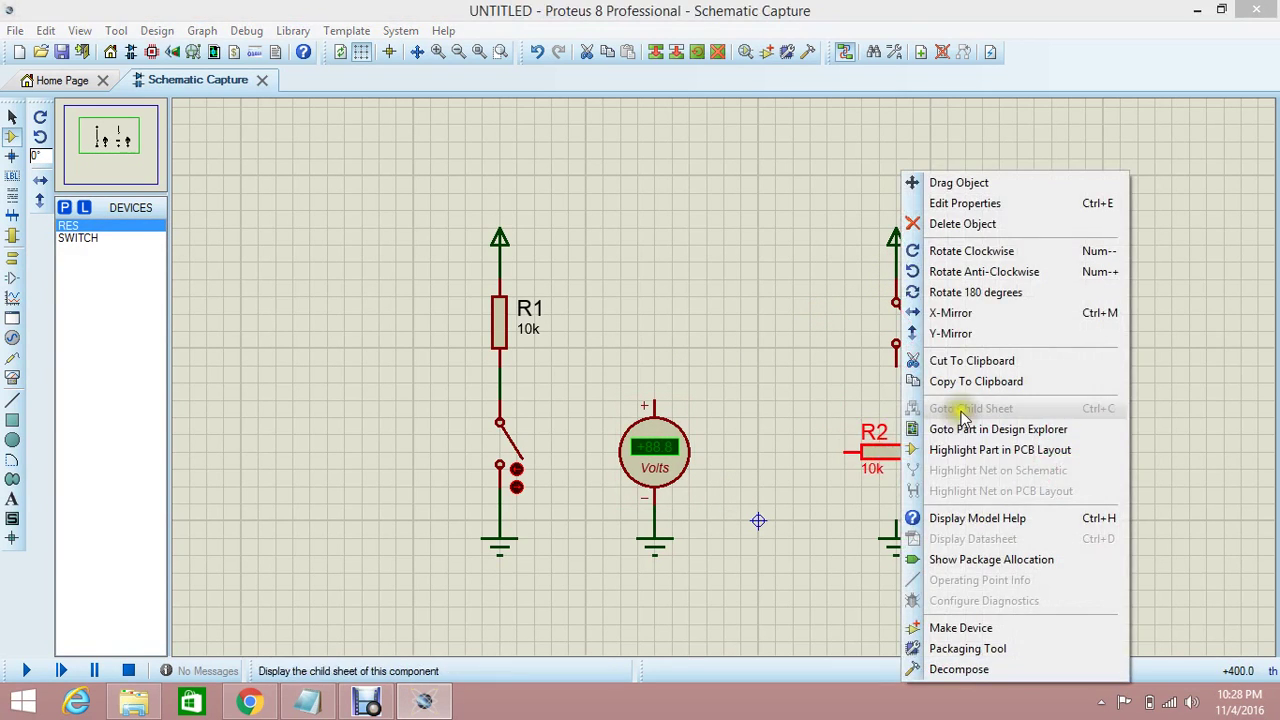
click(969, 252)
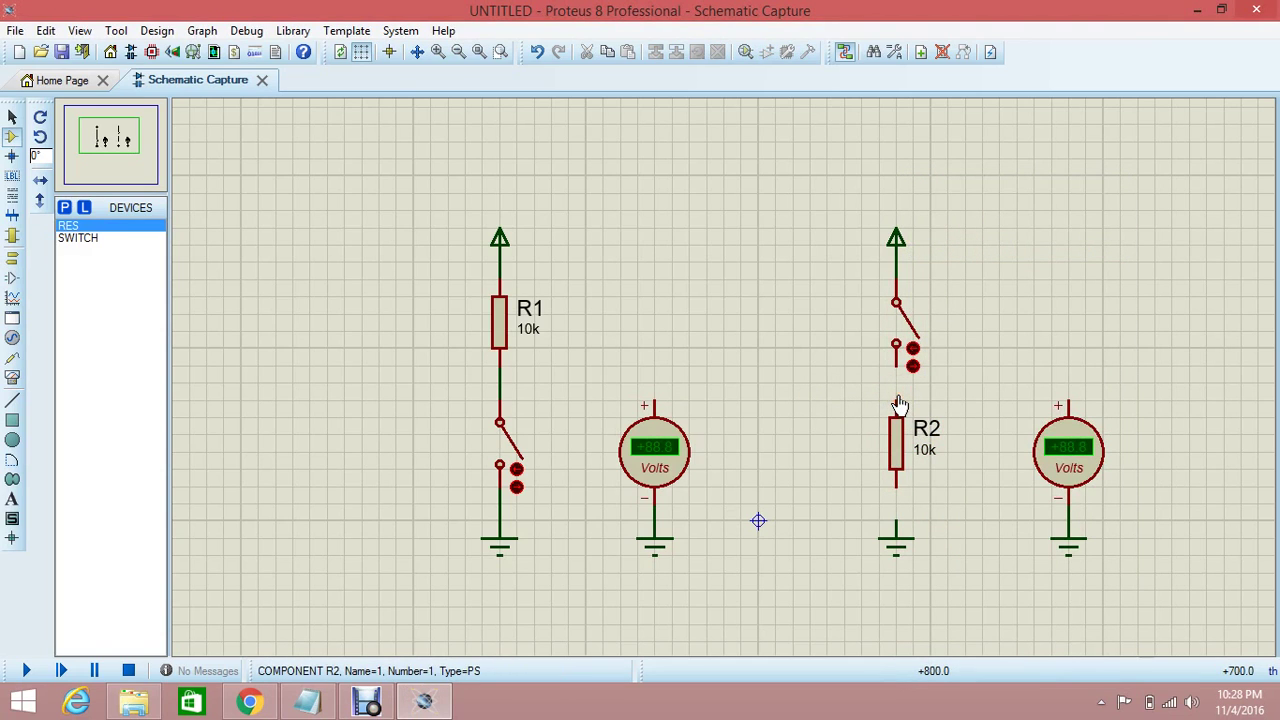
click(897, 402)
click(896, 346)
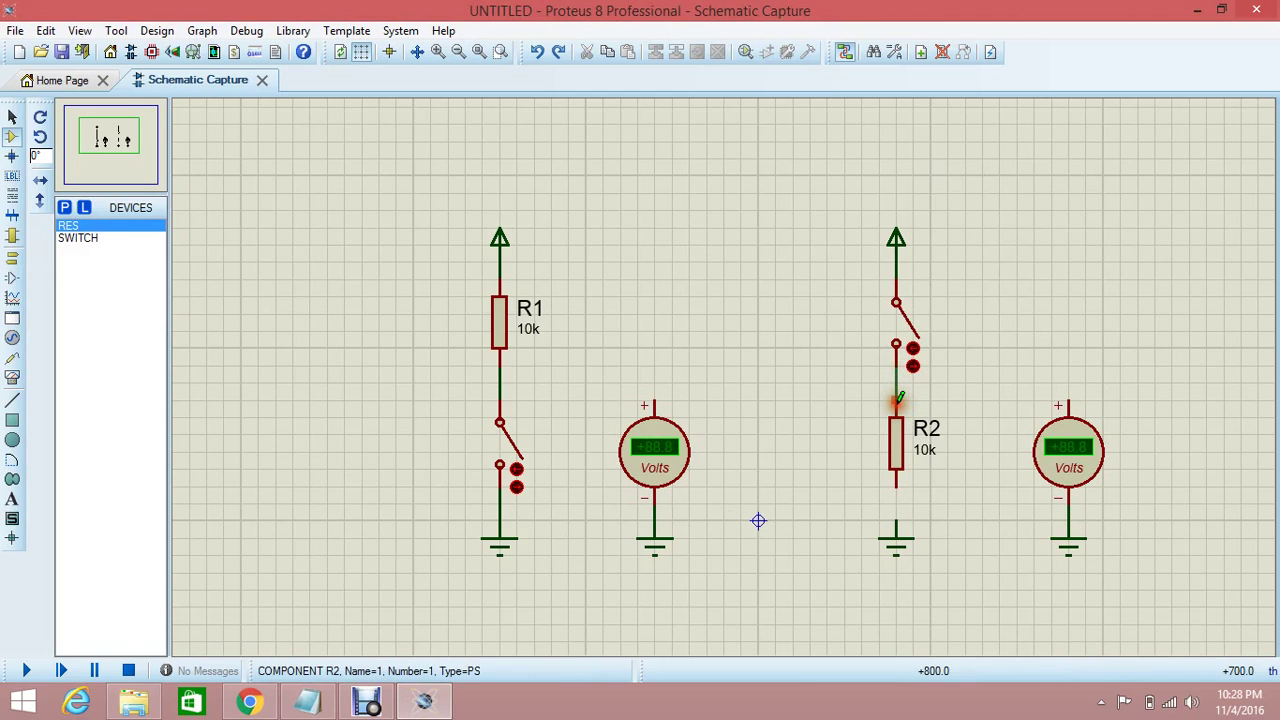
click(899, 485)
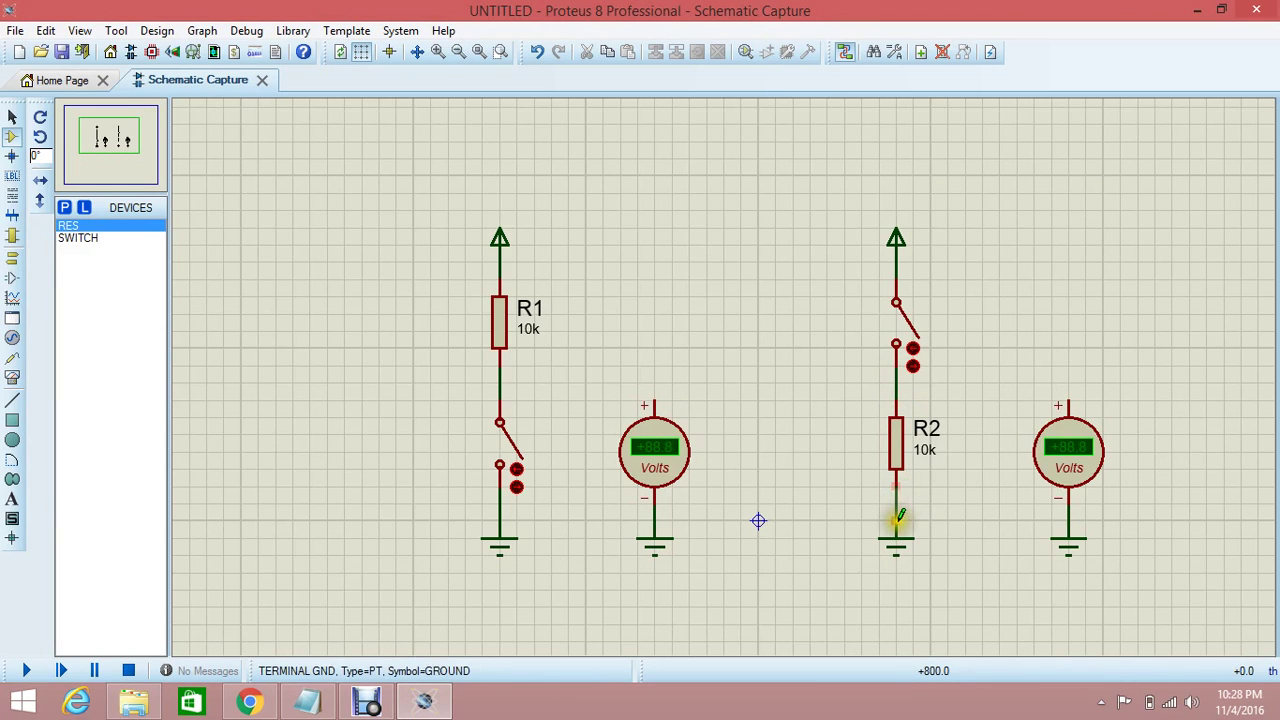
click(899, 518)
Wire the voltmeters' positive pins to the R2 and R1 junctions and run the simulation
click(897, 470)
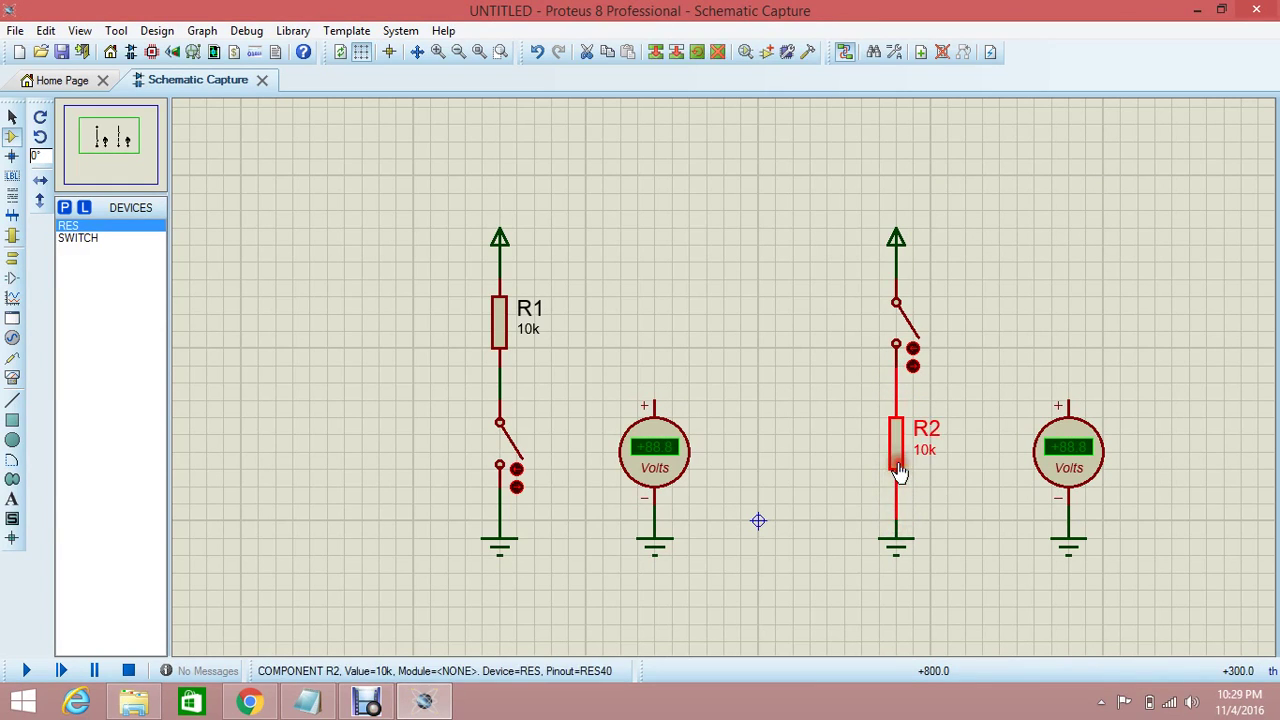
click(884, 482)
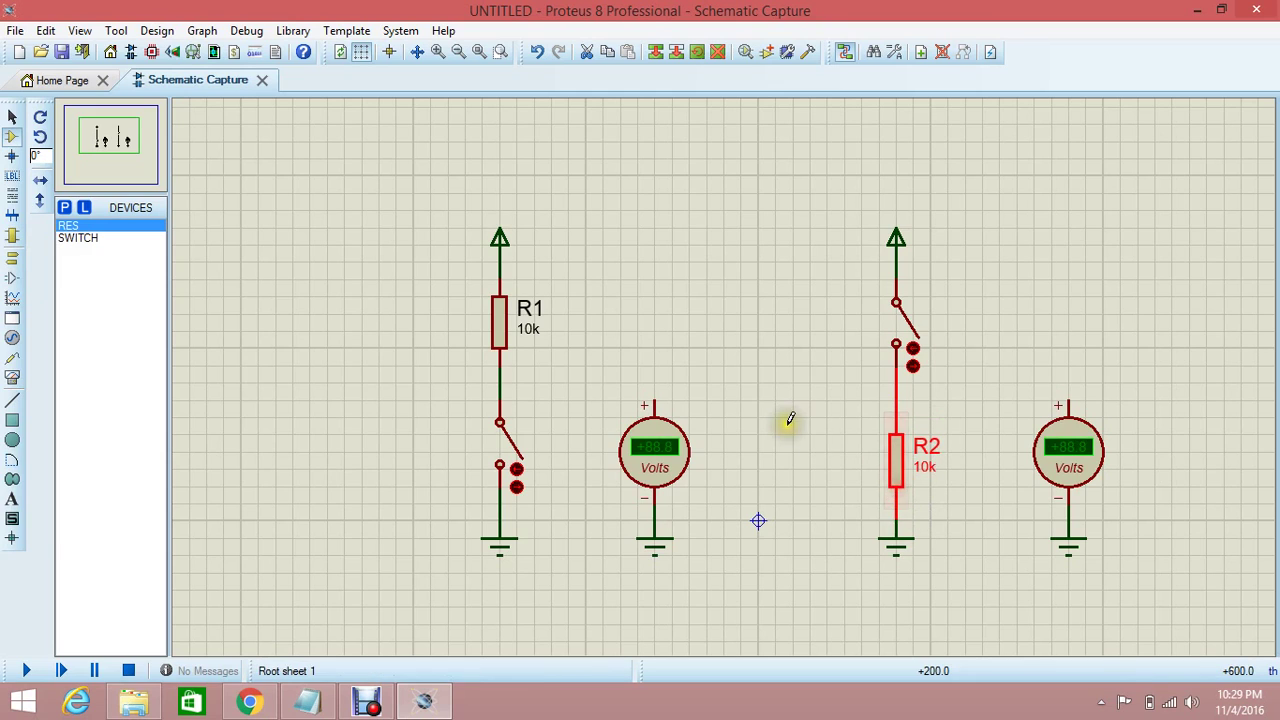
click(1075, 402)
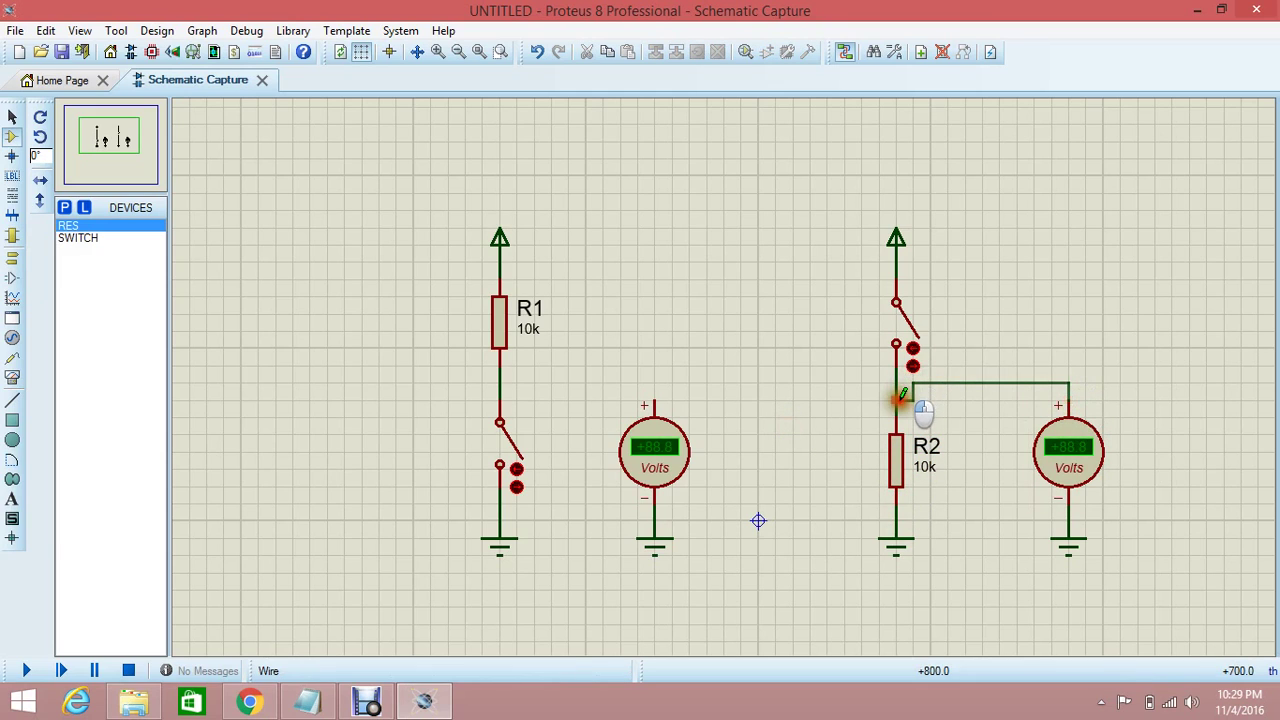
click(898, 399)
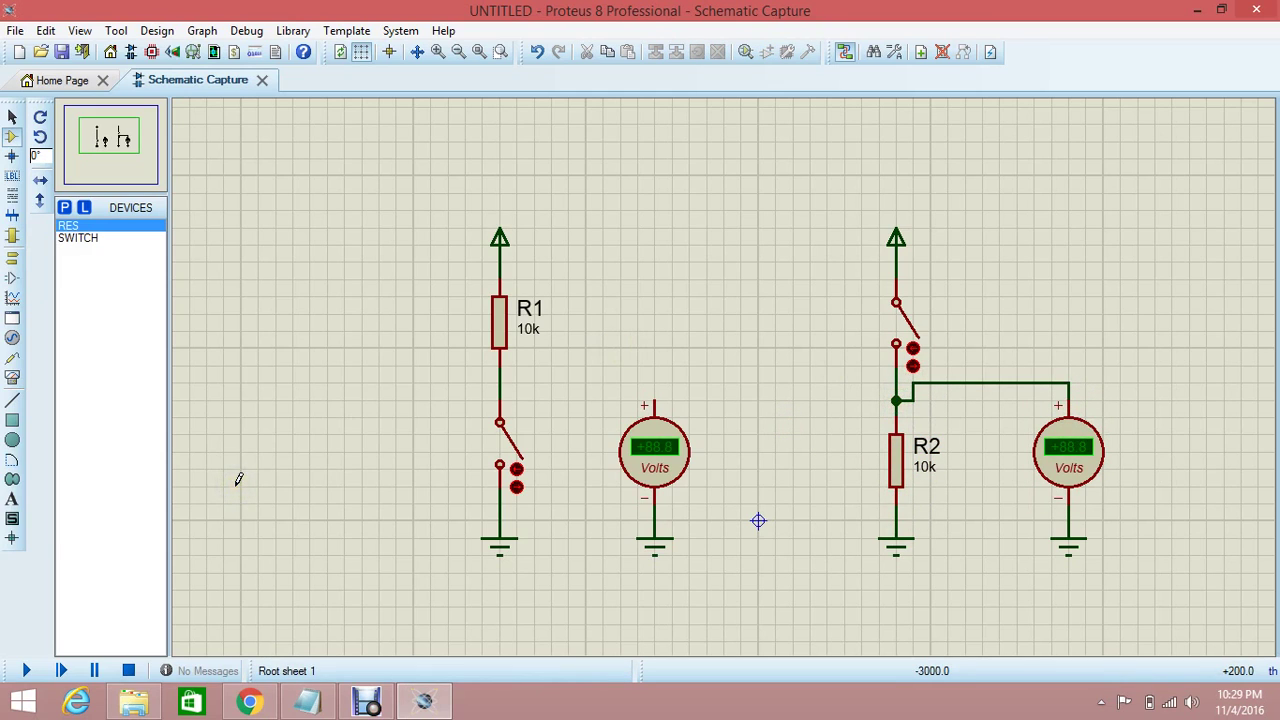
click(650, 401)
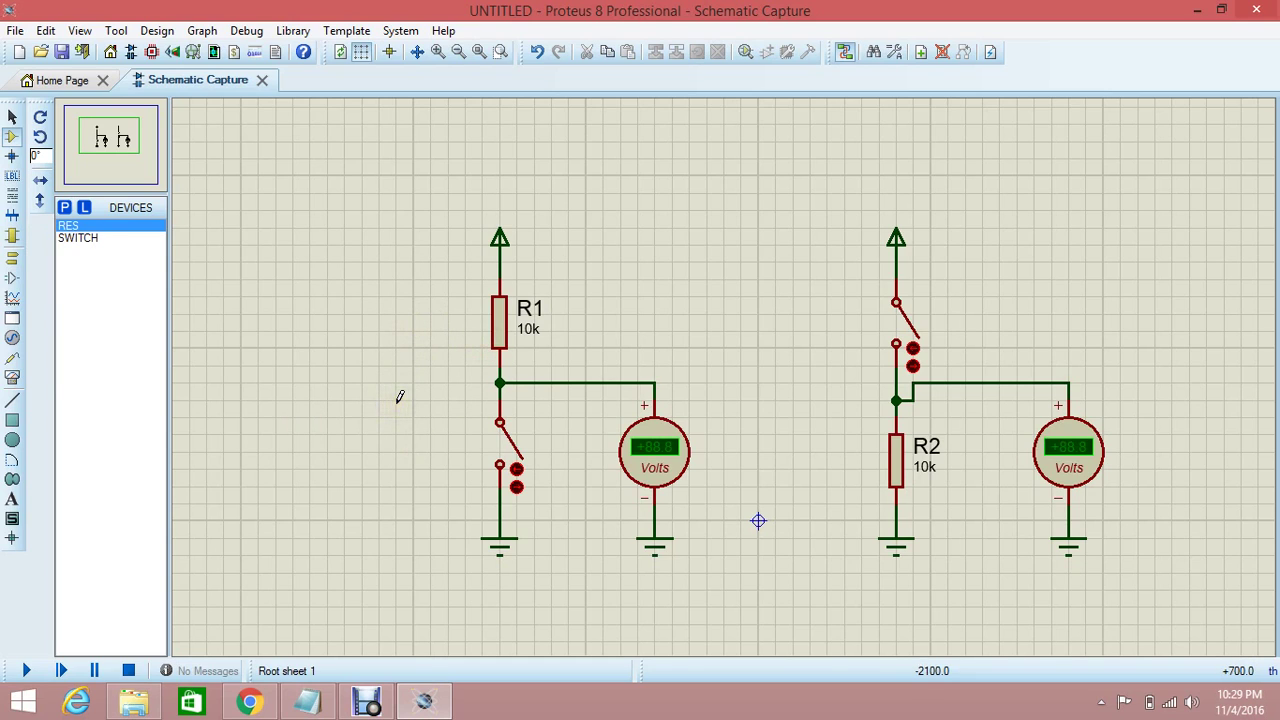
click(27, 672)
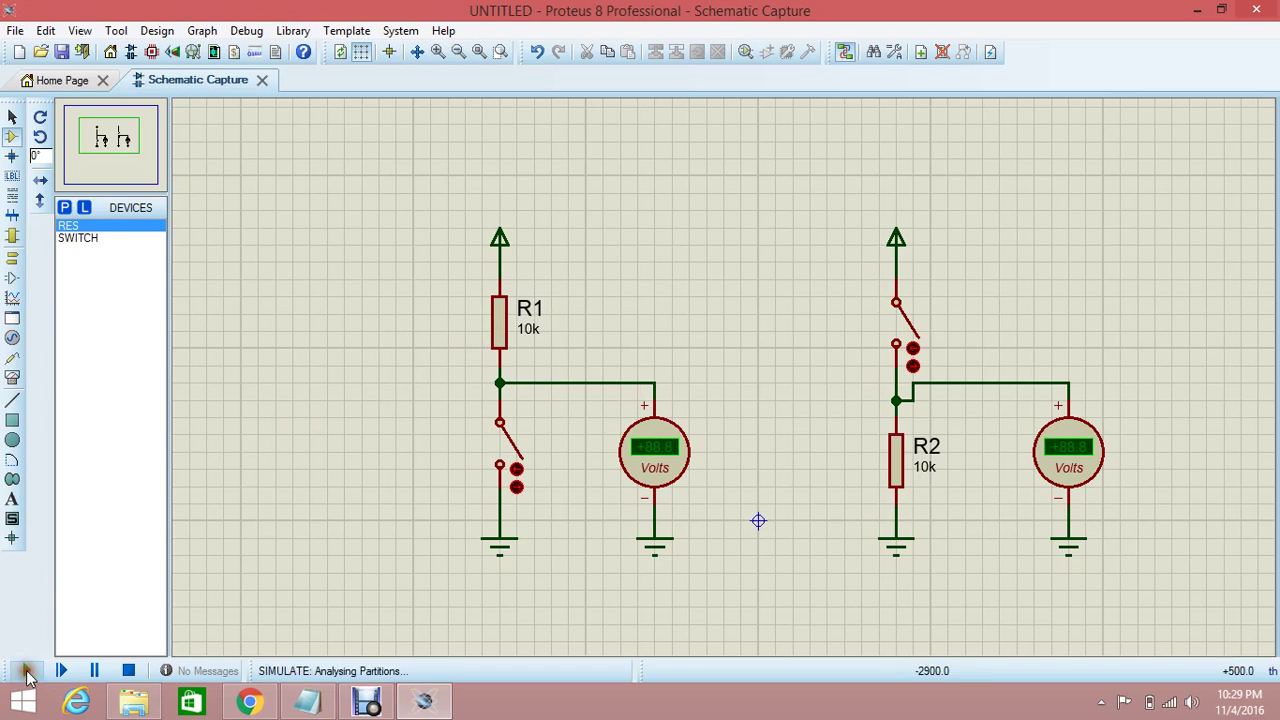
Close the left pull-up switch so its voltmeter drops from +5.00 V to 0.00 V
click(528, 430)
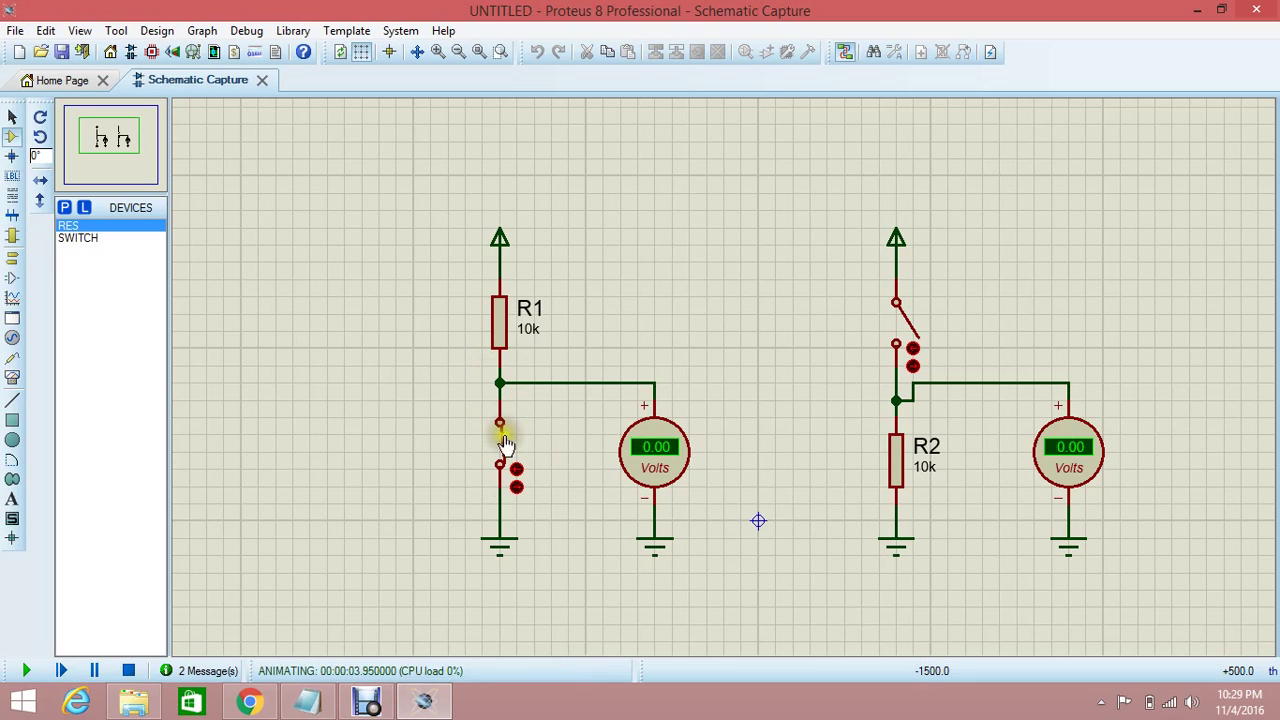
click(495, 445)
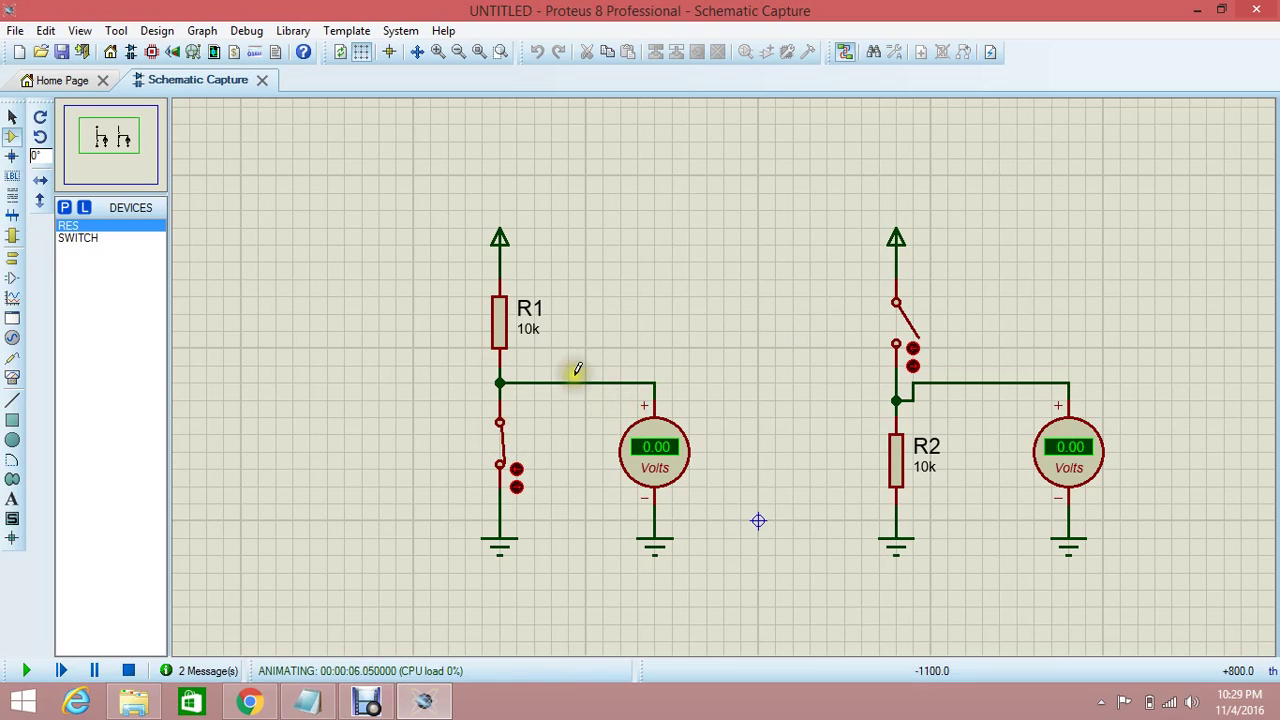
Stop the simulation and label the left circuit 'pull up'
click(128, 670)
click(12, 500)
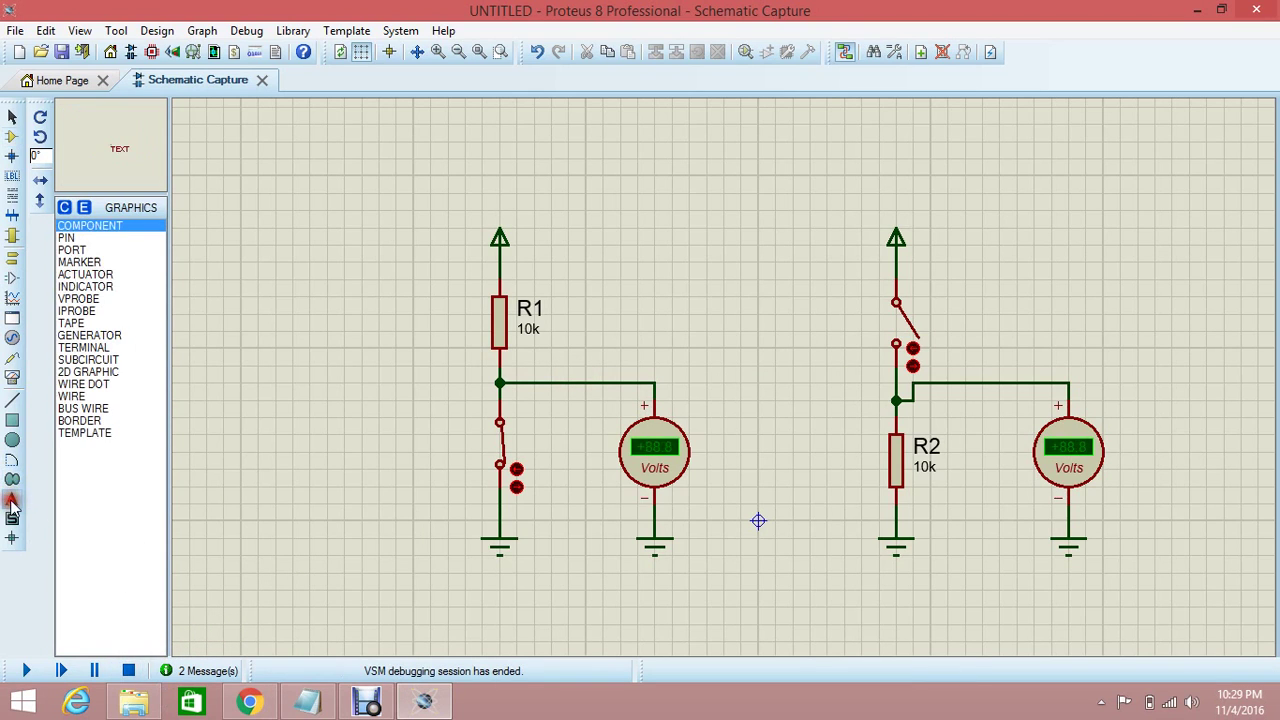
click(592, 572)
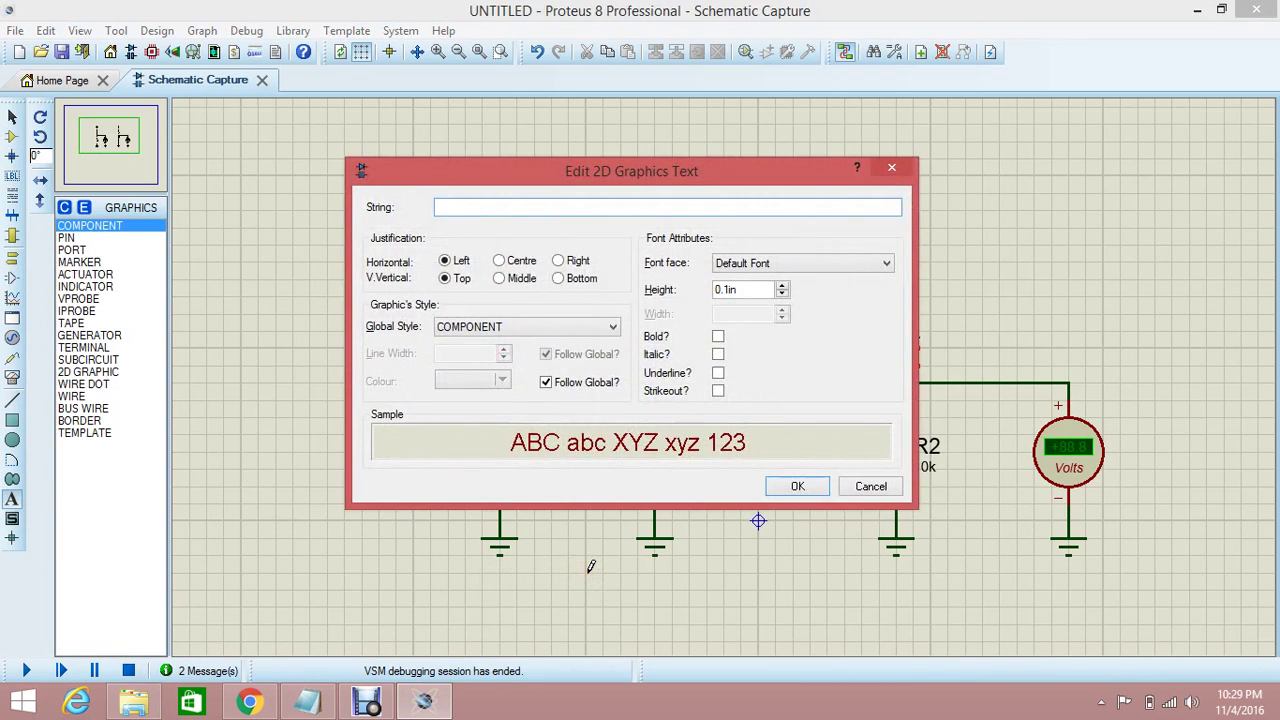
text(pull up)
key(Return)
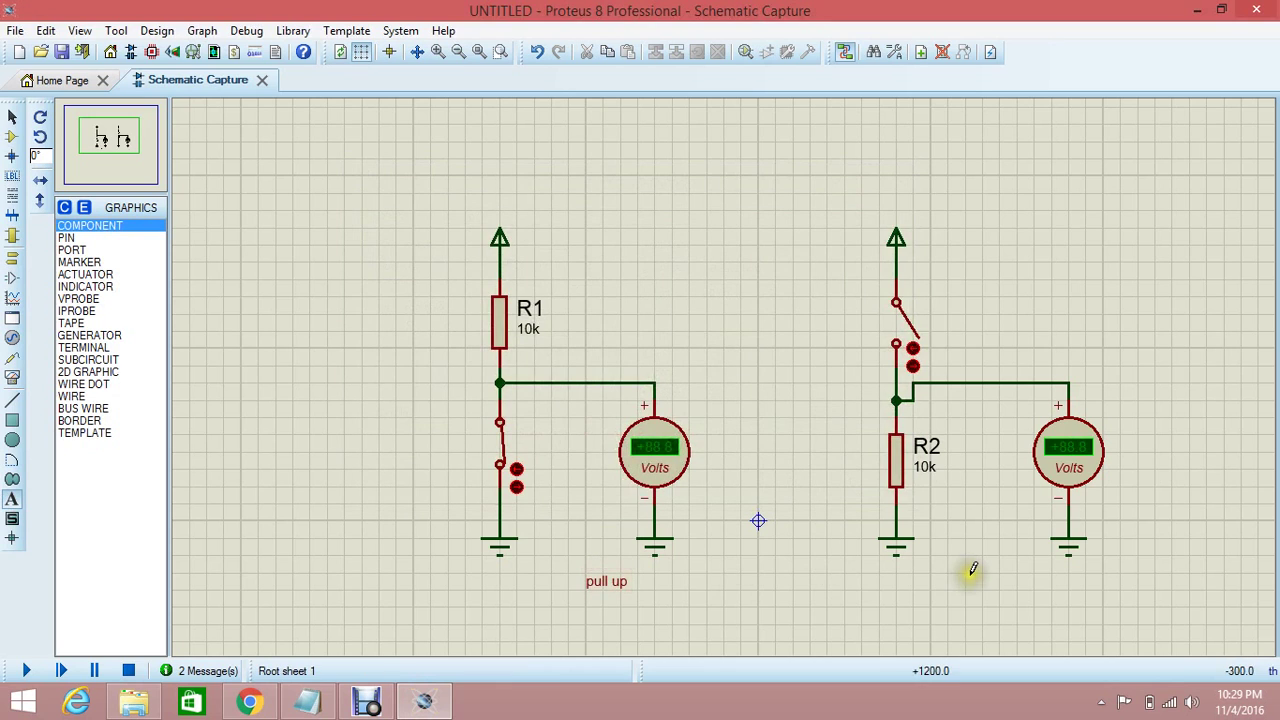
Add the label 'pull down' beneath the right circuit
click(972, 569)
text(pul)
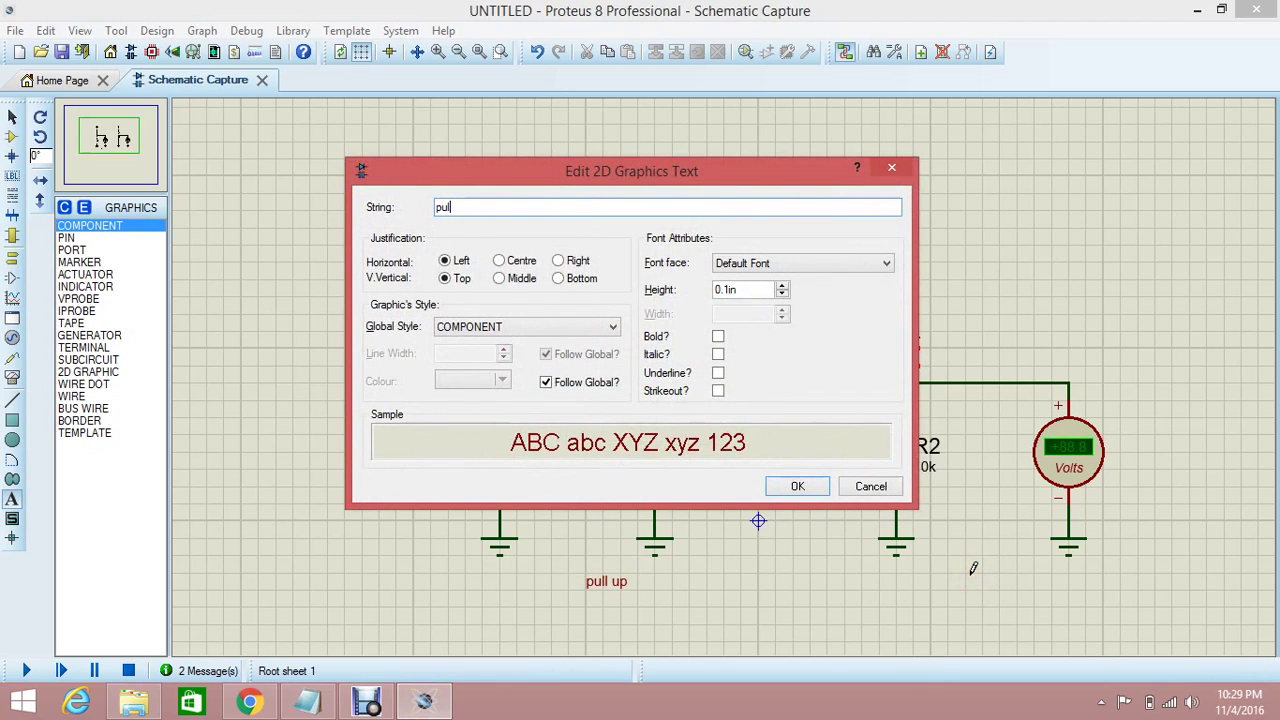
text(l down)
key(Return)
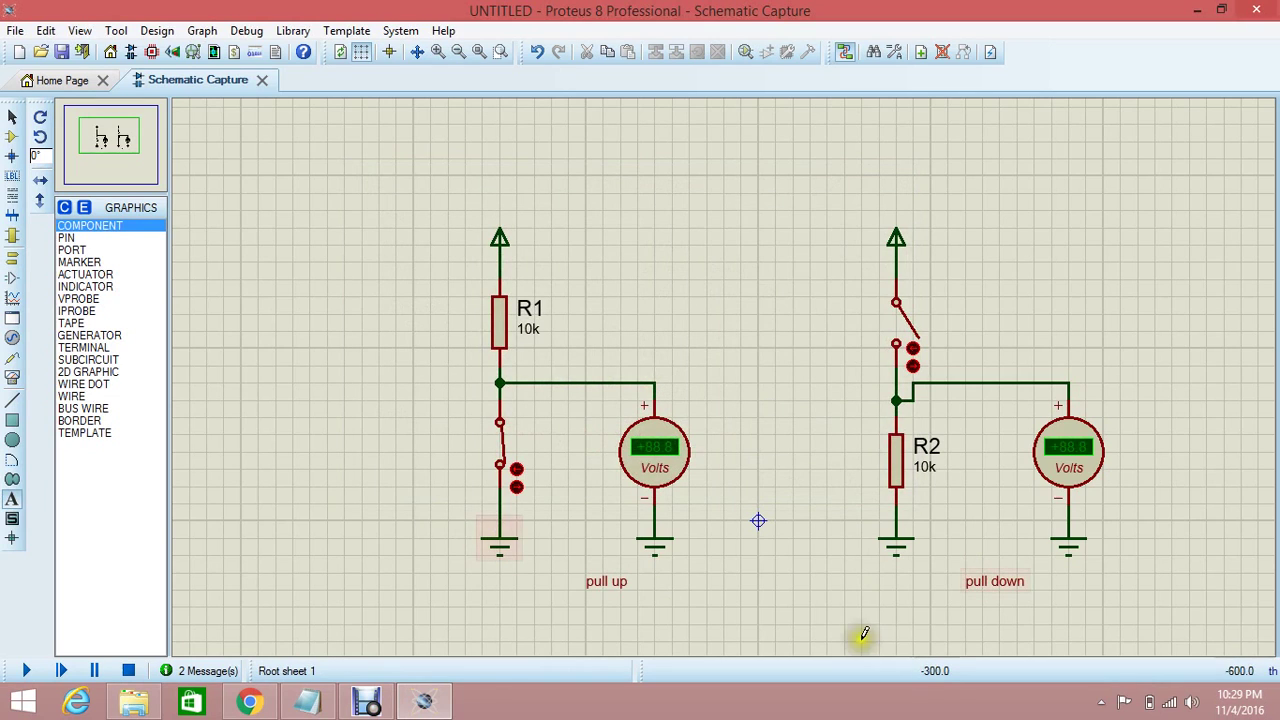